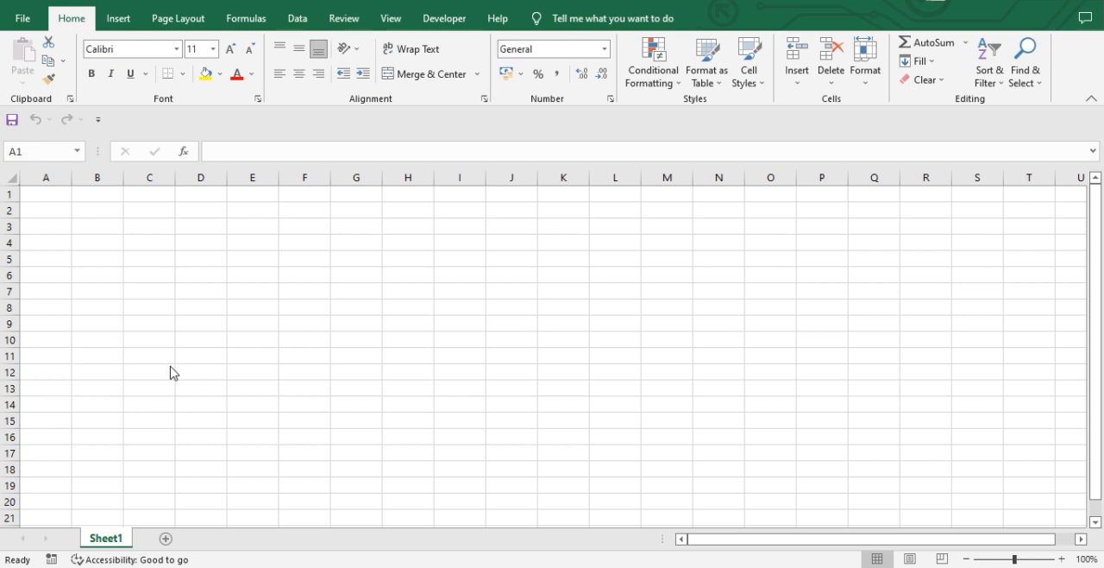
# Try entering the self-referencing formula =C5 in cell C5 and dismiss the circular reference warning.
pyautogui.press('Right')
pyautogui.press('Right')
pyautogui.press('Right')
pyautogui.press('Down')
pyautogui.press('Down')
pyautogui.press('Down')
pyautogui.press('Down')
pyautogui.press('Left')
pyautogui.press('Right')
pyautogui.press('Left')
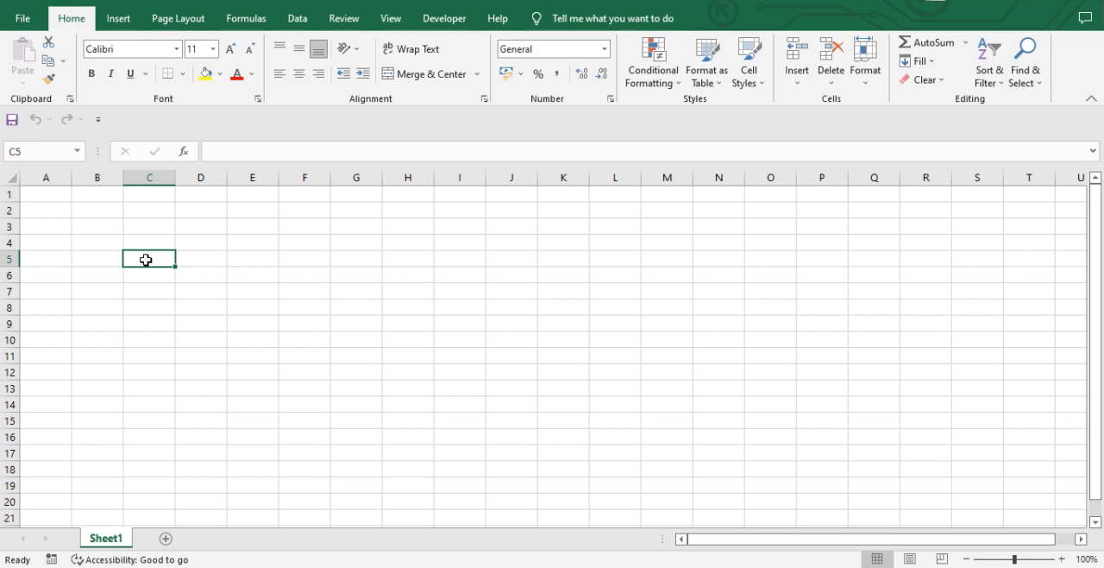
pyautogui.write('C')
pyautogui.press('BackSpace')
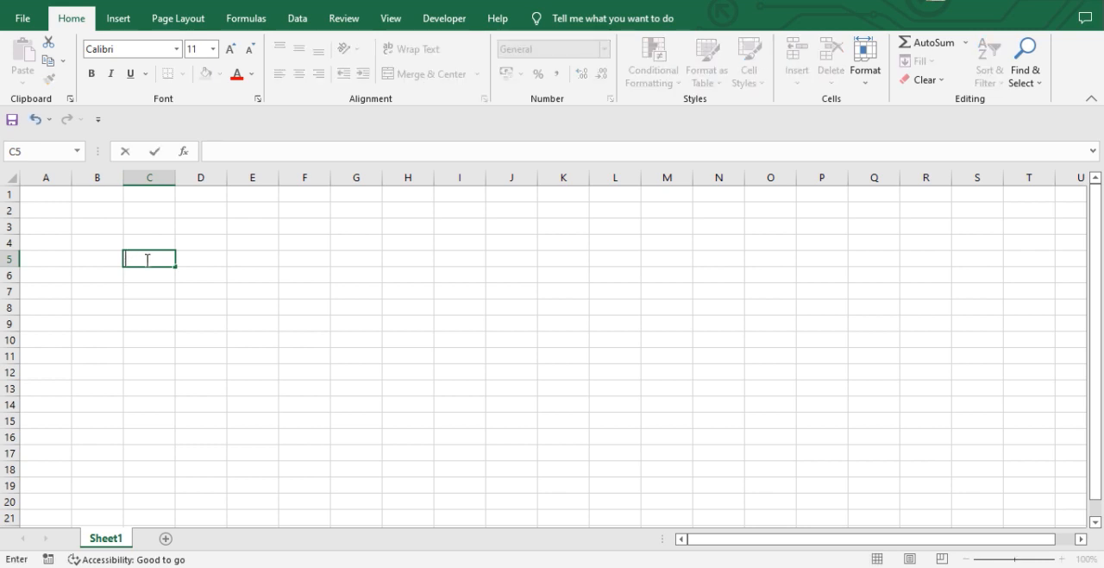
pyautogui.write('=C5')
pyautogui.click(148, 259)
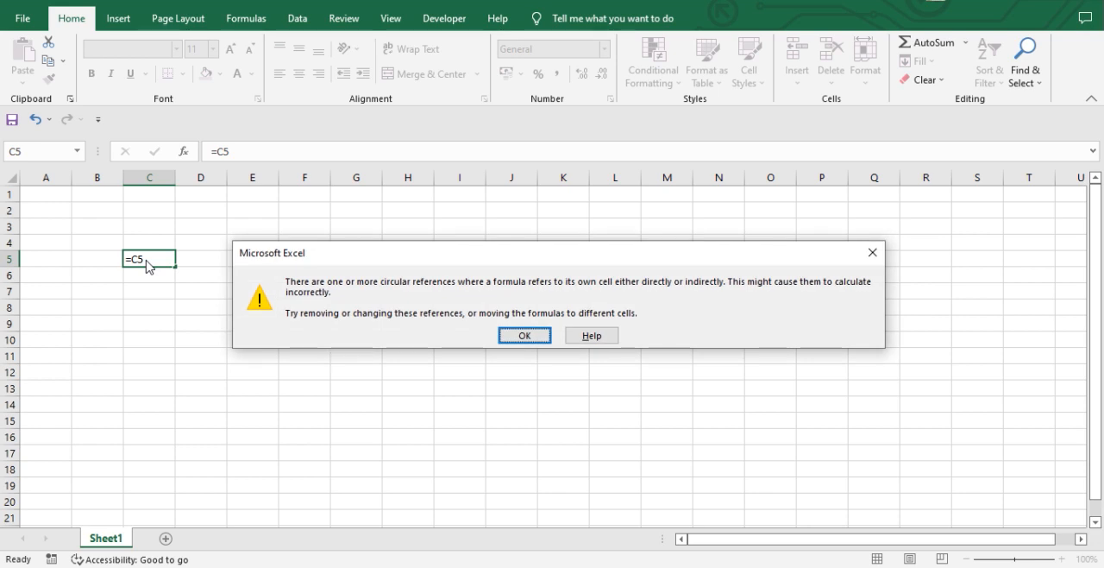
pyautogui.press('Return')
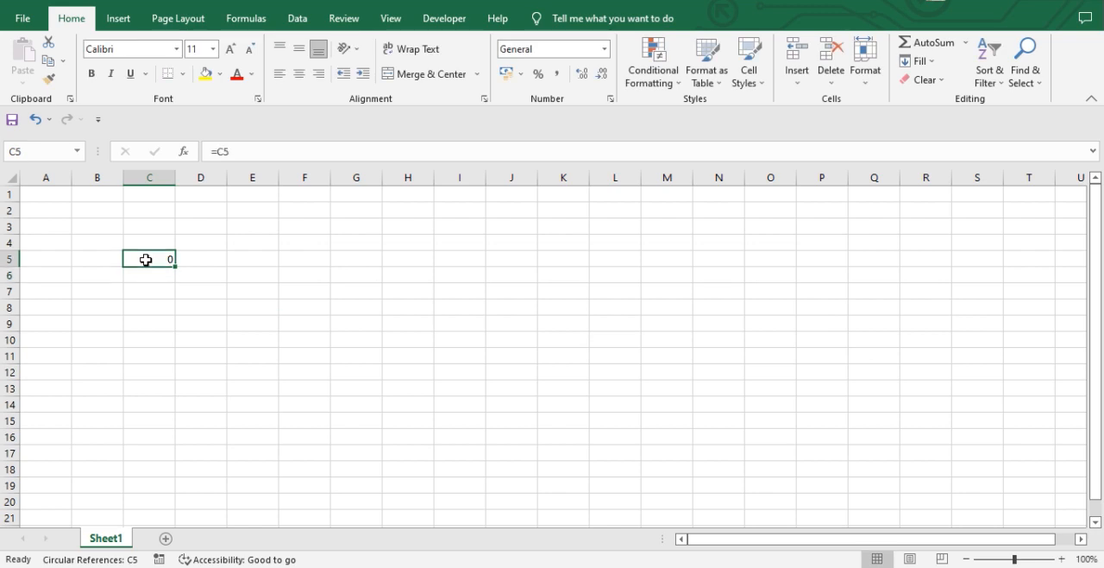
# Clear the circular formula from cell C5.
pyautogui.write('=')
pyautogui.click(146, 258)
pyautogui.press('Tab')
pyautogui.click(146, 259)
pyautogui.press('Right')
pyautogui.press('Right')
pyautogui.press('Right')
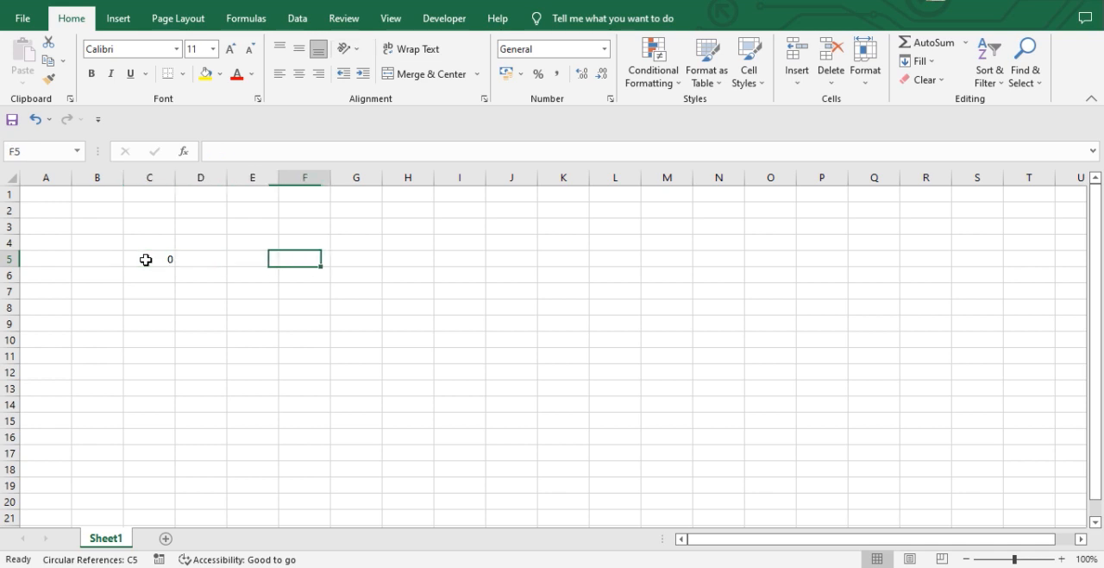
pyautogui.press('Left')
pyautogui.press('Left')
pyautogui.press('Left')
pyautogui.press('Right')
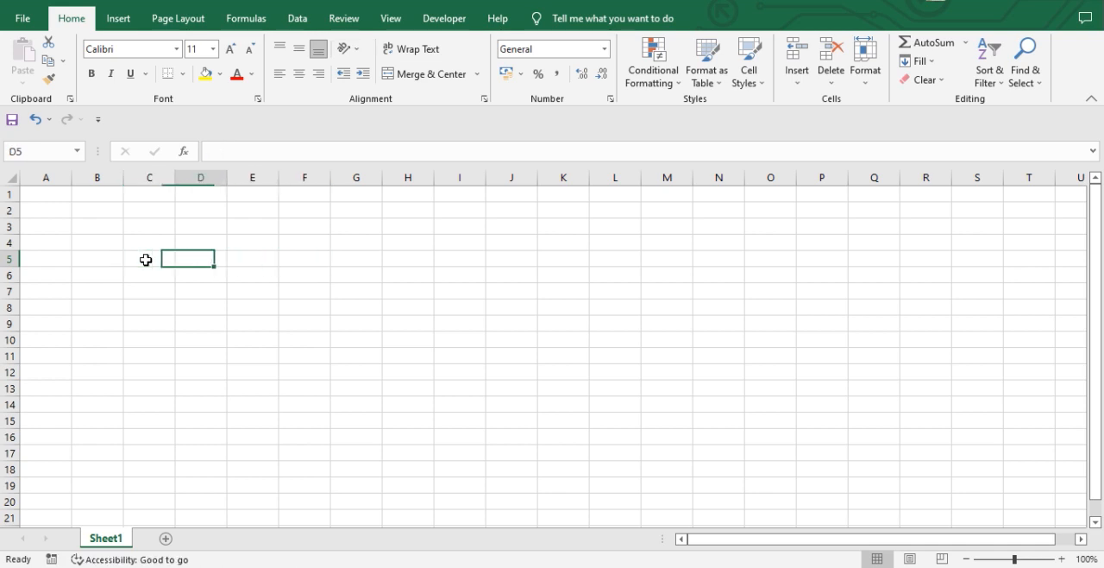
# Enter the plain text C5 in cell D5 and C6 in cell E5.
pyautogui.write('C5')
pyautogui.press('Tab')
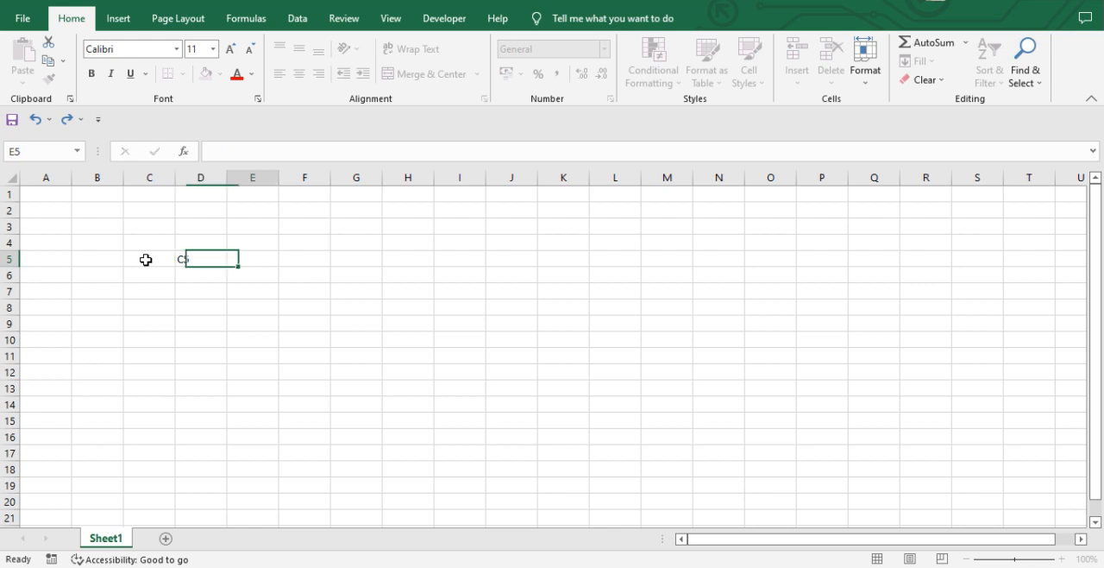
pyautogui.write('C6')
pyautogui.press('Return')
pyautogui.press('Up')
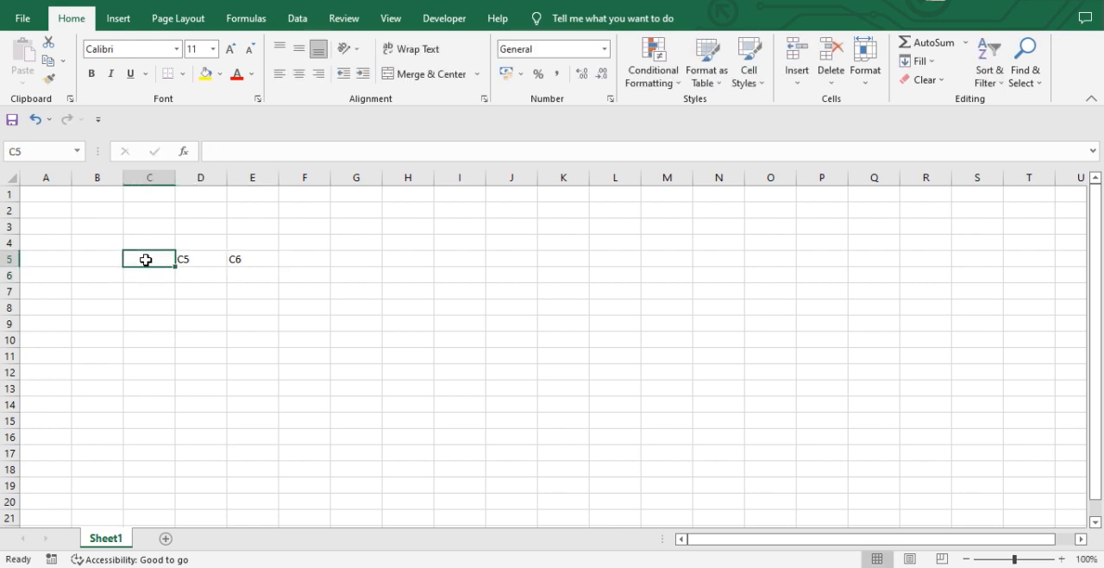
# Try turning the text in cell D5 into the formula =C5, and restore the plain text.
pyautogui.press('Right')
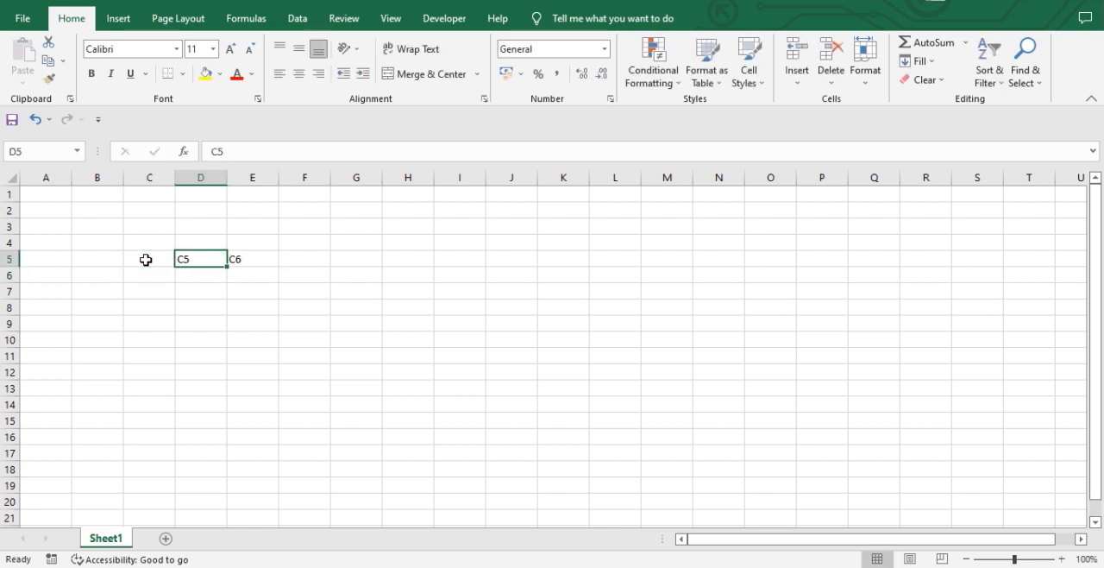
pyautogui.press('Left')
pyautogui.press('Right')
pyautogui.write('=')
pyautogui.click(146, 259)
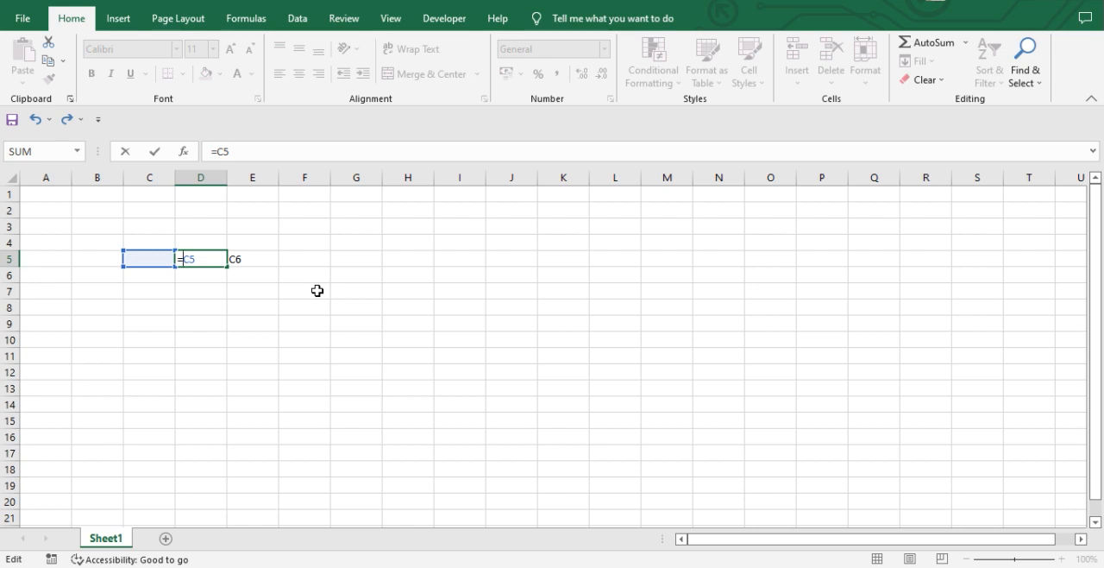
pyautogui.press('BackSpace')
pyautogui.hotkey('ctrl', 'Return')
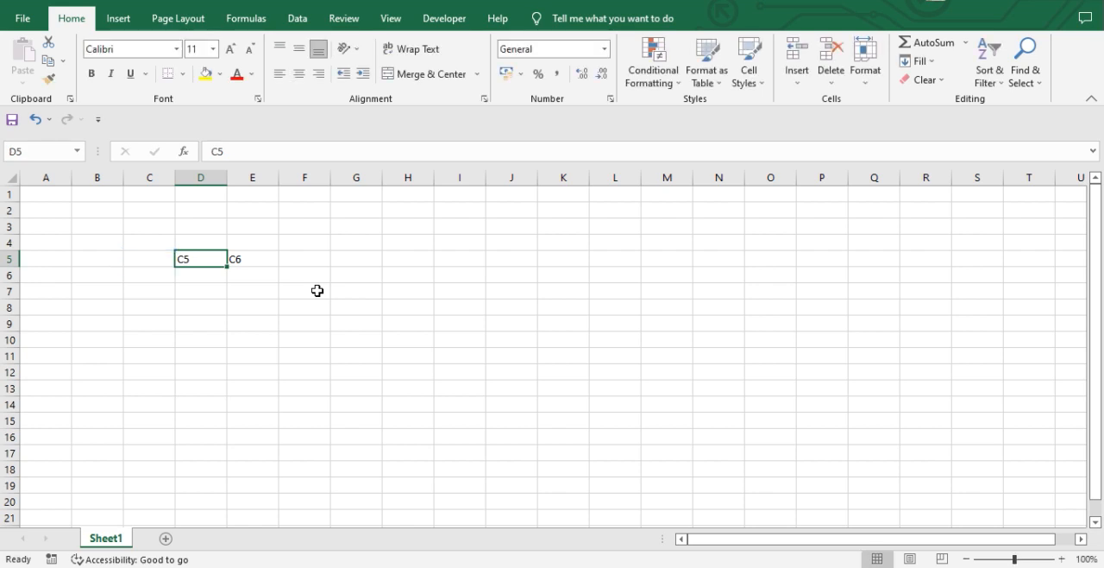
# Delete the contents of cells D5 and E5.
pyautogui.press('Right')
pyautogui.hotkey('shift', 'Left')
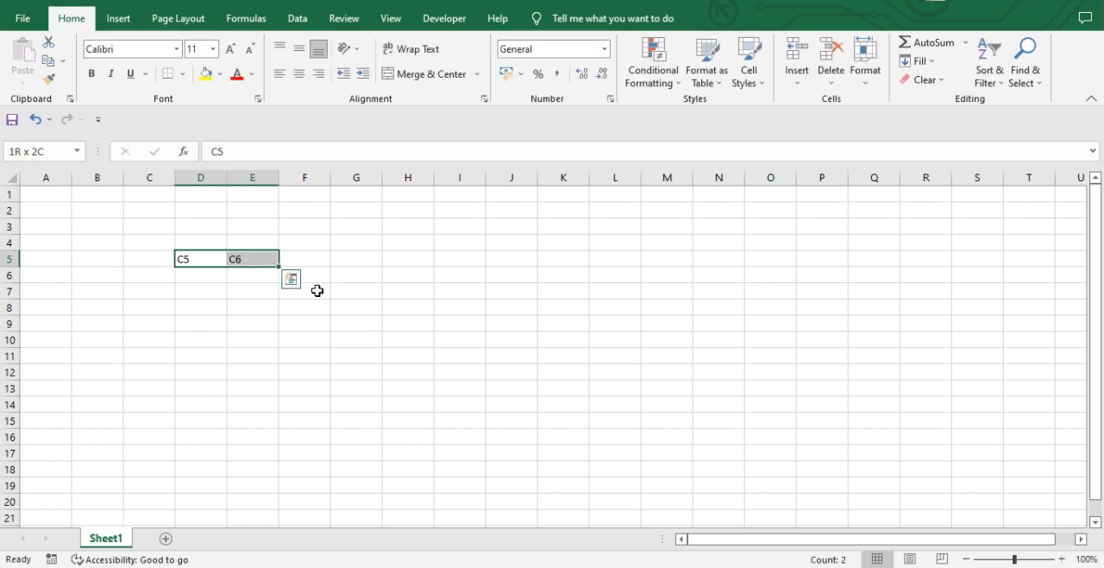
pyautogui.press('Delete')
# Enter the number 12 in cells B3 and C3.
pyautogui.press('Left')
pyautogui.press('Up')
pyautogui.press('Left')
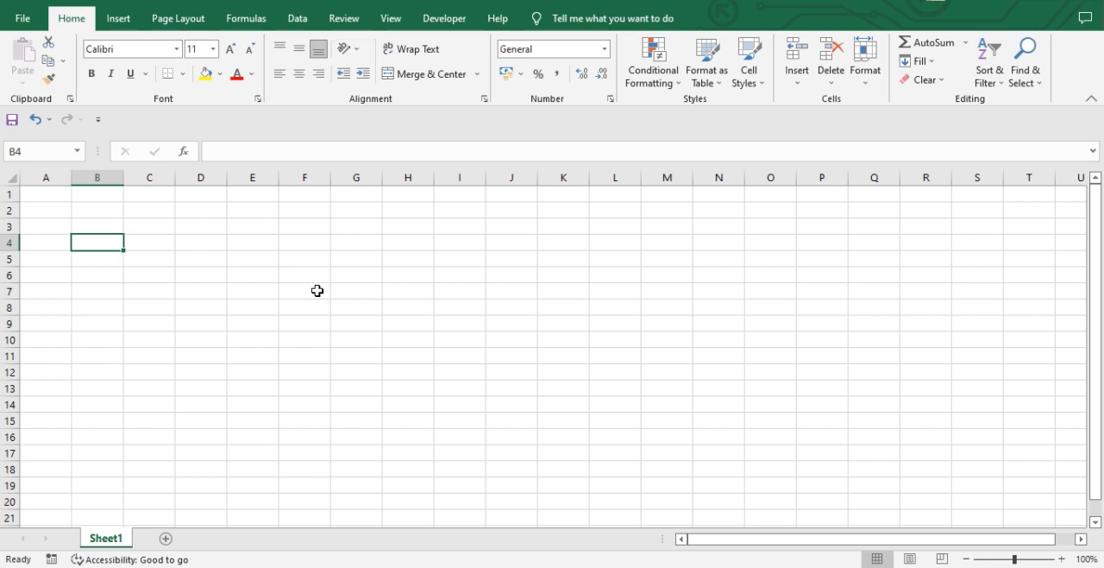
pyautogui.press('Right')
pyautogui.press('Left')
pyautogui.press('Up')
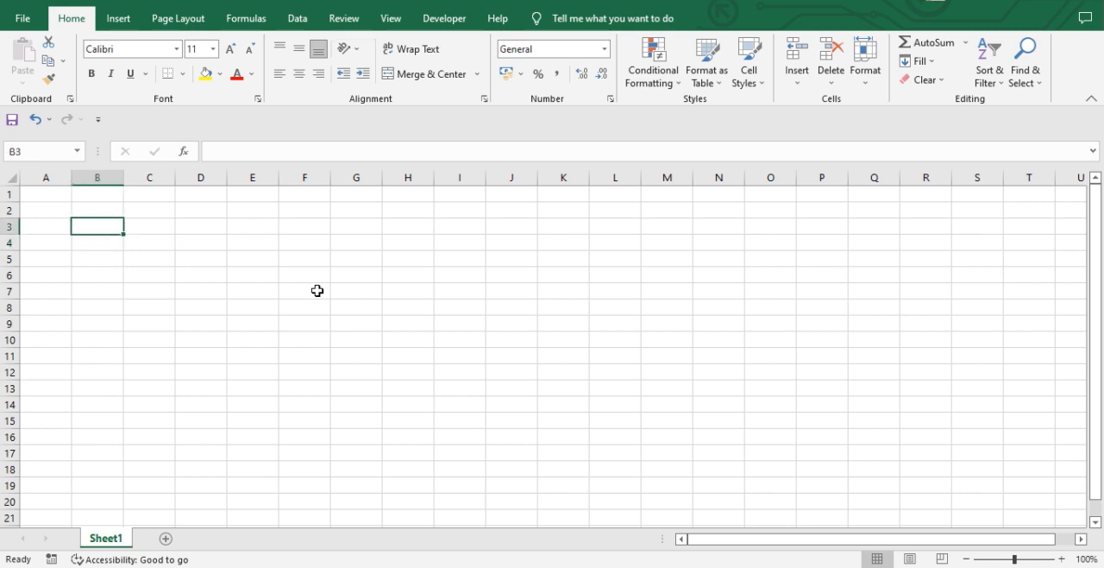
pyautogui.write('12')
pyautogui.press('Tab')
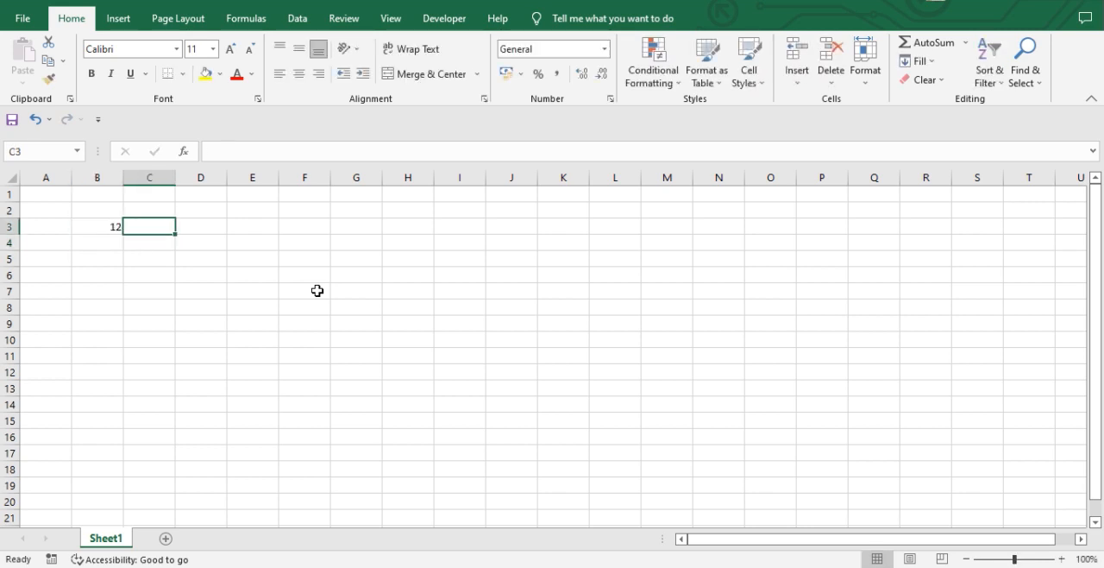
pyautogui.write('12')
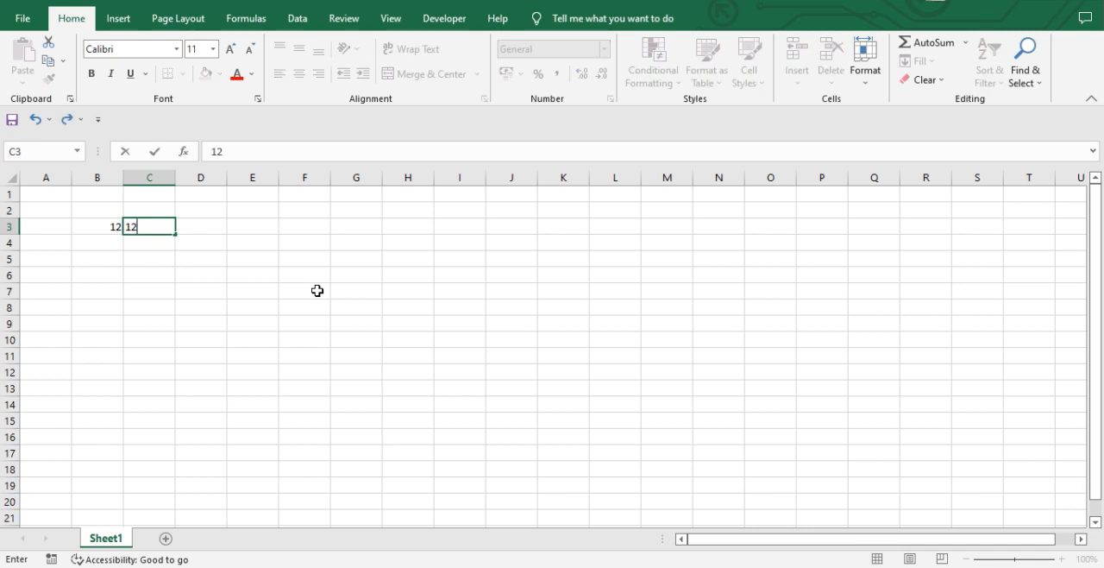
pyautogui.press('Tab')
# Multiply the two numbers in row 3 with the formula =B3*C3 in cell D3.
pyautogui.press('Down')
pyautogui.press('Up')
pyautogui.press('Right')
pyautogui.press('Left')
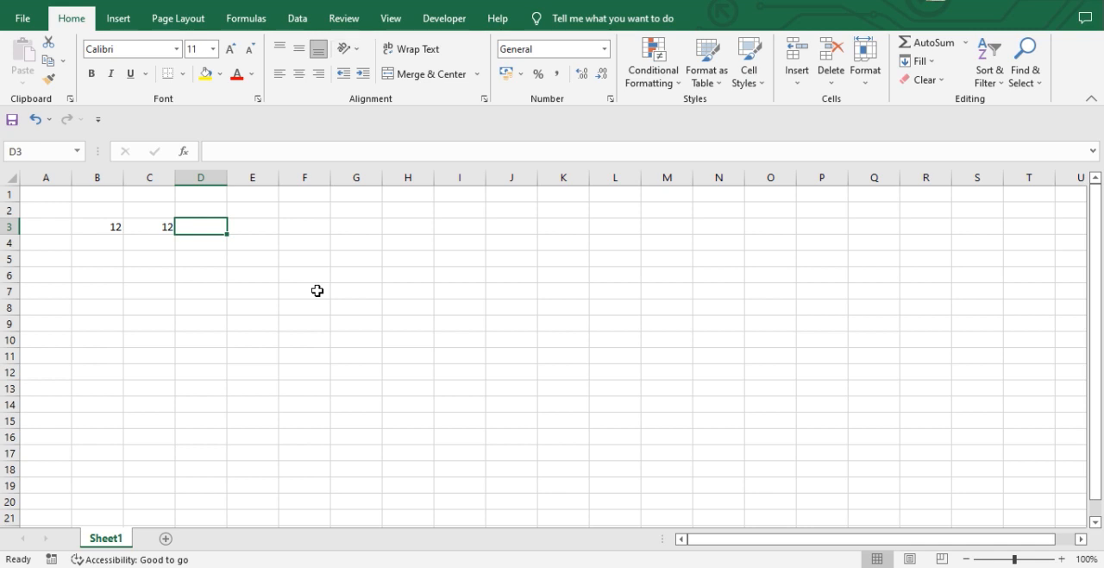
pyautogui.write('=')
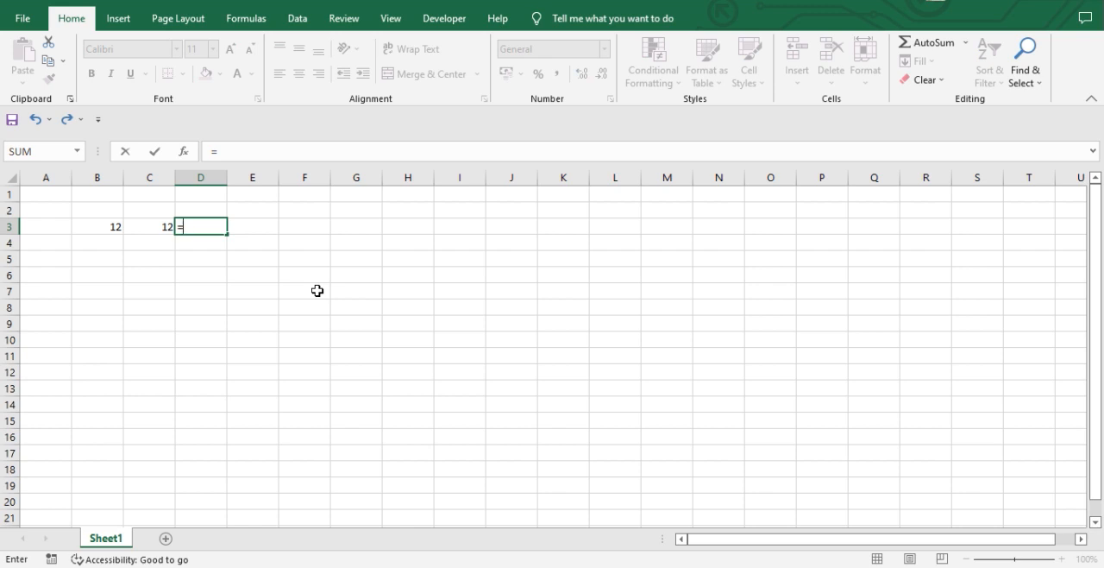
pyautogui.press('Left')
pyautogui.press('Left')
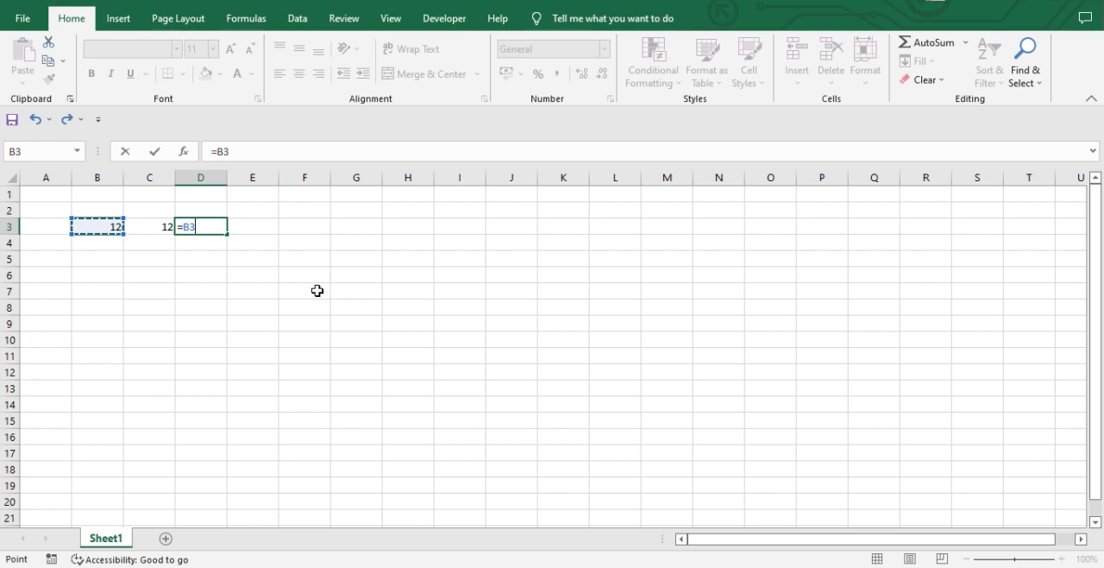
pyautogui.write('*')
pyautogui.press('Left')
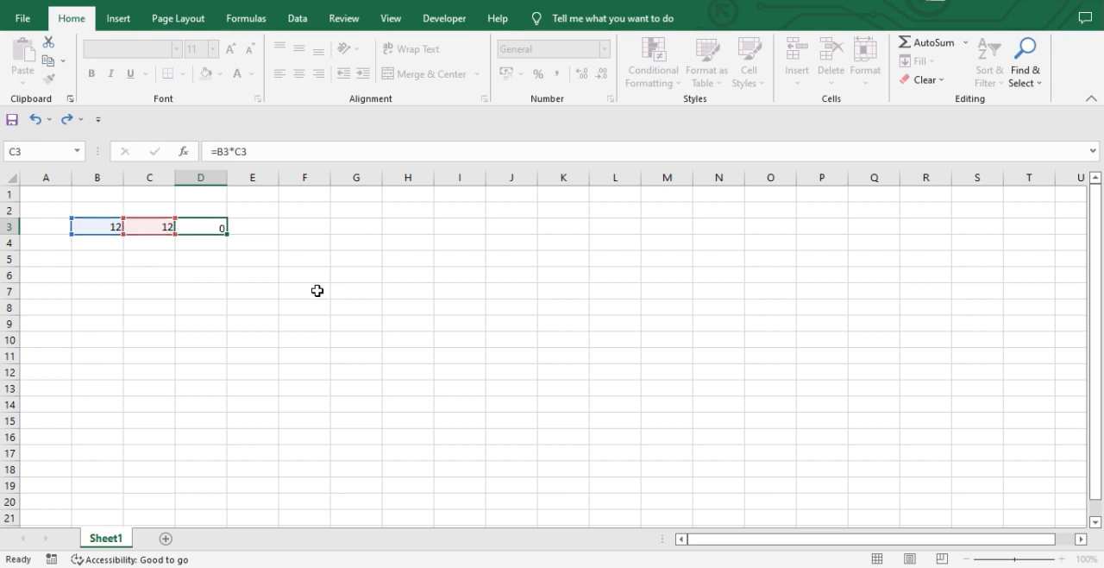
pyautogui.press('Return')
pyautogui.press('Up')
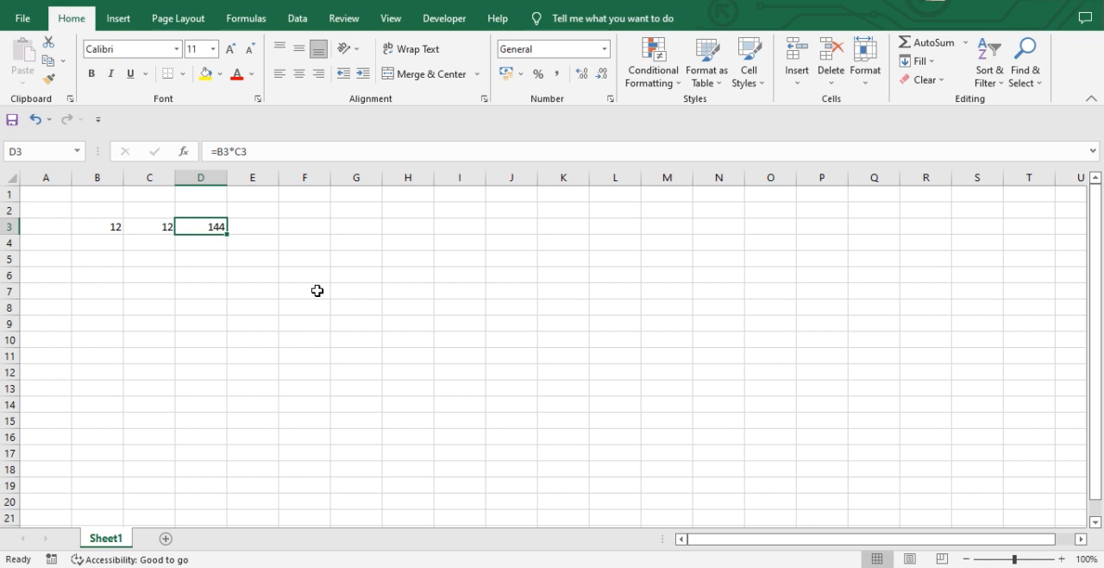
# Label row 3 as Multiply in cell A3 and row 4 as Addition in cell A4.
pyautogui.press('Right')
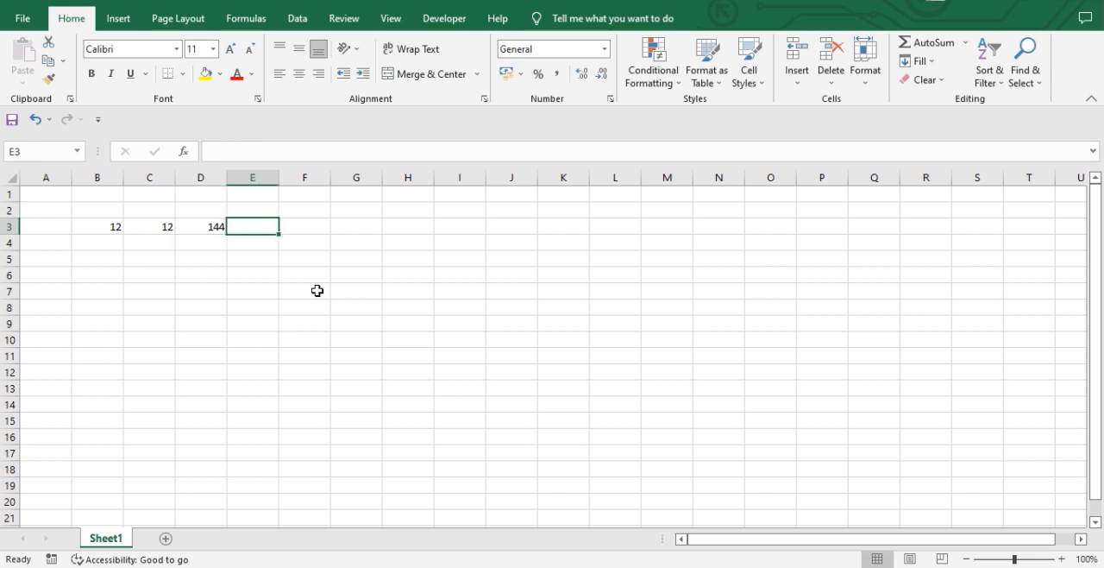
pyautogui.press('Left')
pyautogui.press('Down')
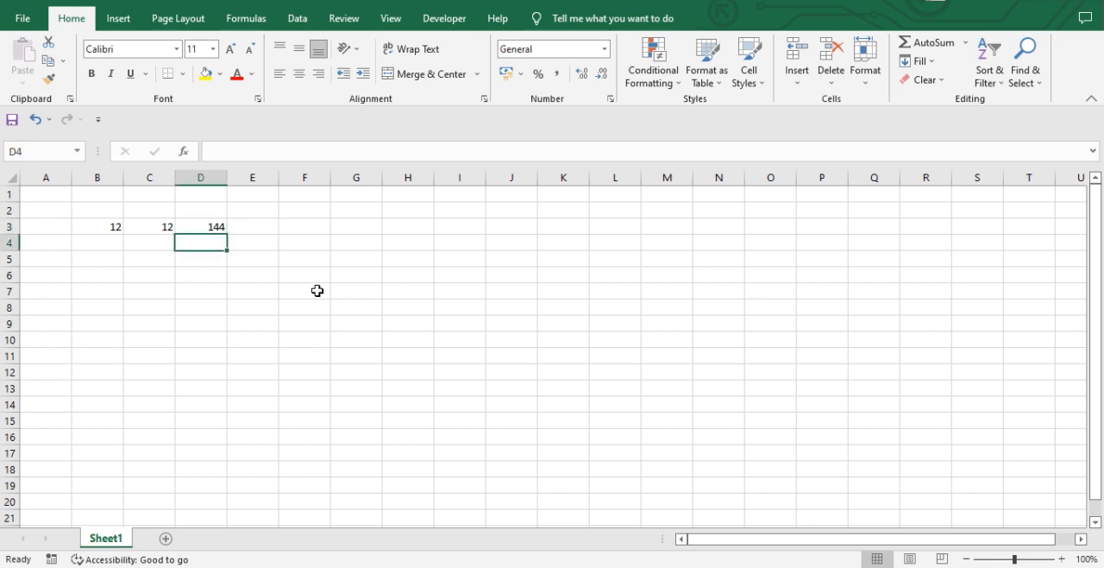
pyautogui.press('Left')
pyautogui.press('Left')
pyautogui.press('Left')
pyautogui.press('Up')
pyautogui.write('mULTIPLY')
pyautogui.press('Return')
pyautogui.write('Addition')
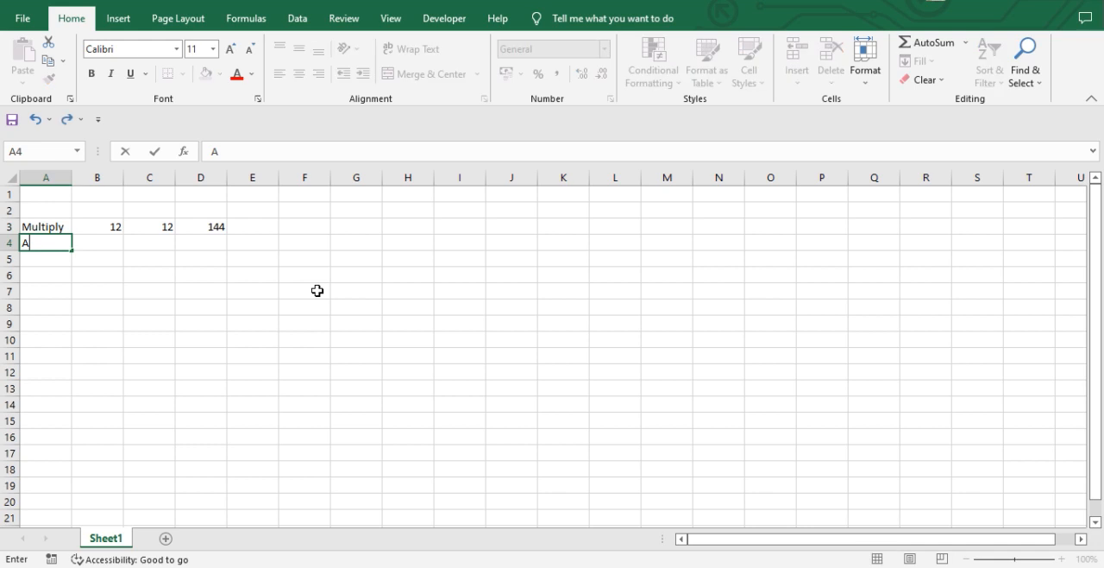
pyautogui.press('Return')
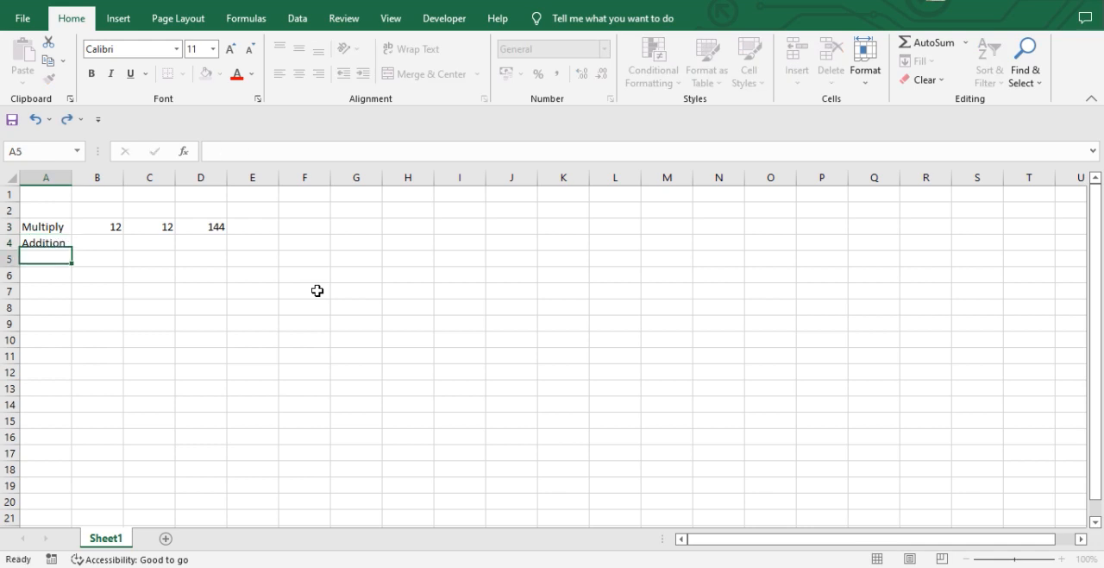
# Enter the number 12 in cells B4 and C4 of the Addition row.
pyautogui.press('Up')
pyautogui.press('Right')
pyautogui.press('Right')
pyautogui.write('12')
pyautogui.press('Escape')
pyautogui.press('Left')
pyautogui.write('12')
pyautogui.press('Right')
pyautogui.write('12')
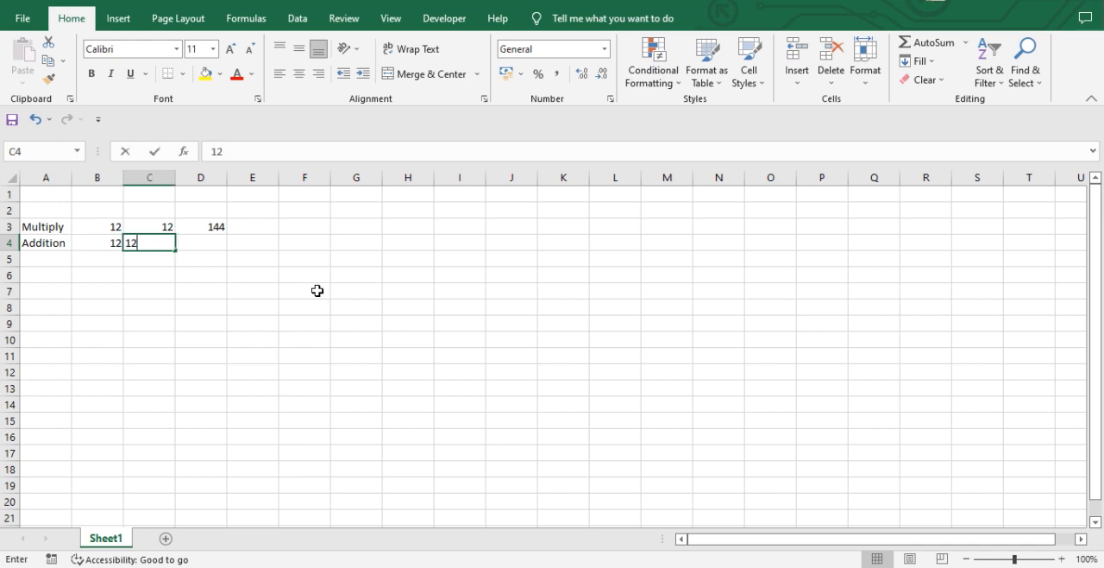
pyautogui.press('Right')
# Add the two numbers in row 4 with the formula =B4+C4 in cell D4.
pyautogui.write('=')
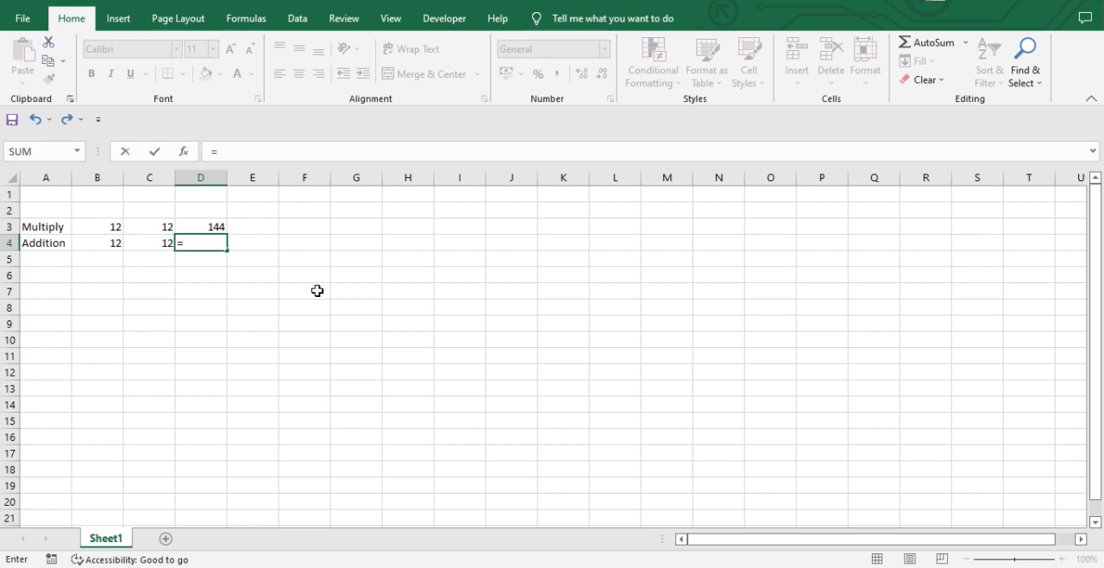
pyautogui.press('Left')
pyautogui.press('Left')
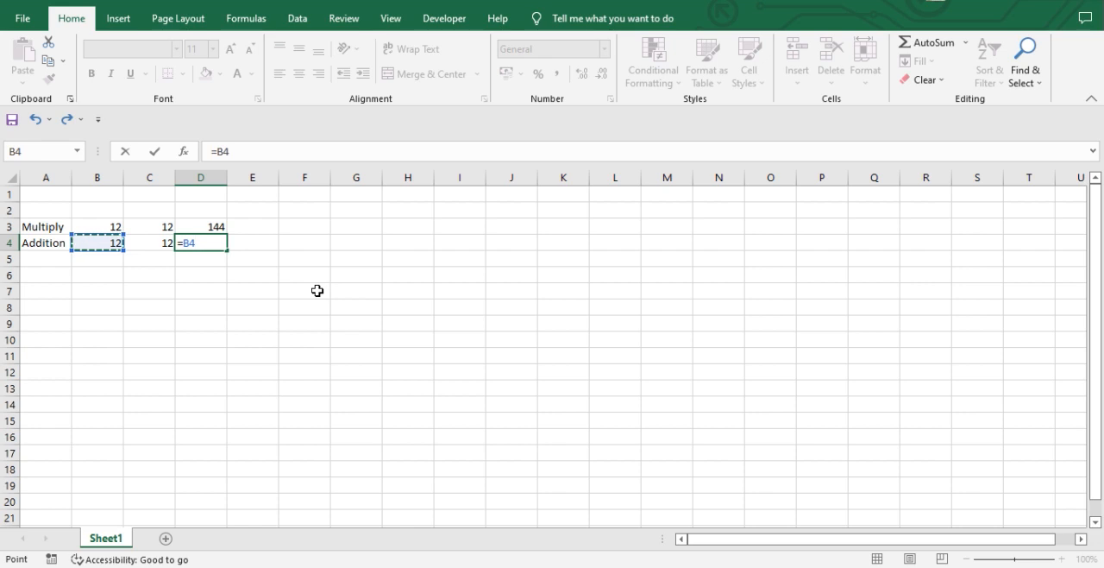
pyautogui.write('+')
pyautogui.press('Left')
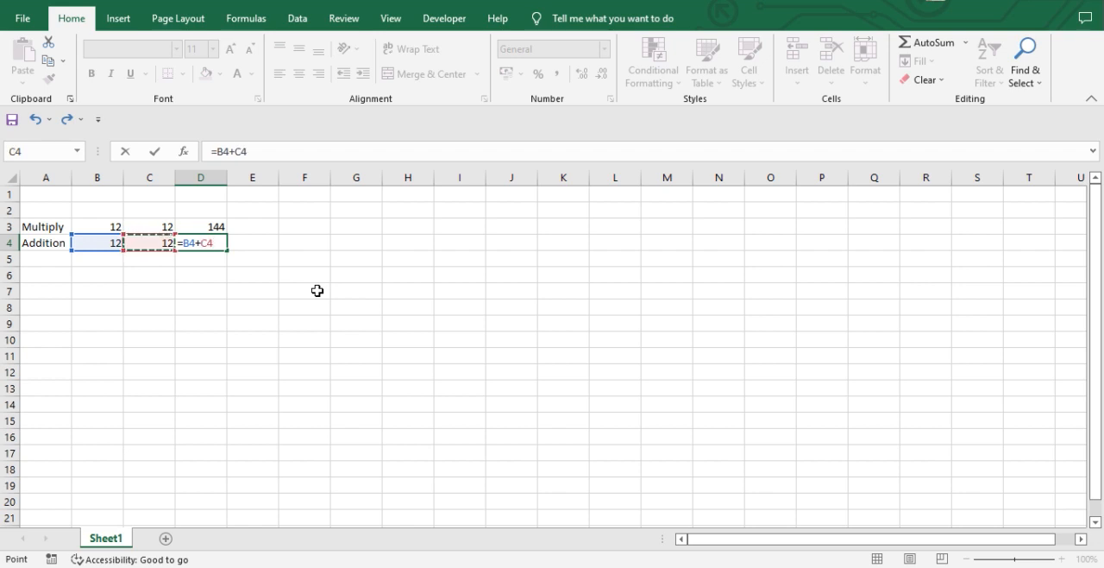
pyautogui.press('Return')
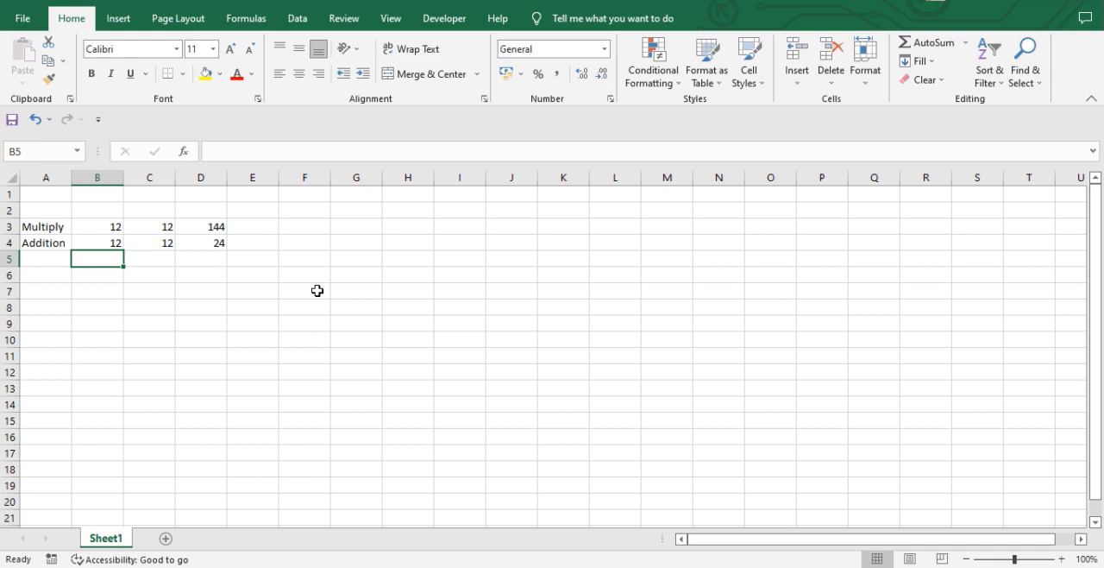
pyautogui.press('Right')
pyautogui.press('Up')
pyautogui.press('Right')
pyautogui.press('Right')
pyautogui.press('Left')
pyautogui.press('Right')
pyautogui.press('Left')
pyautogui.press('Right')
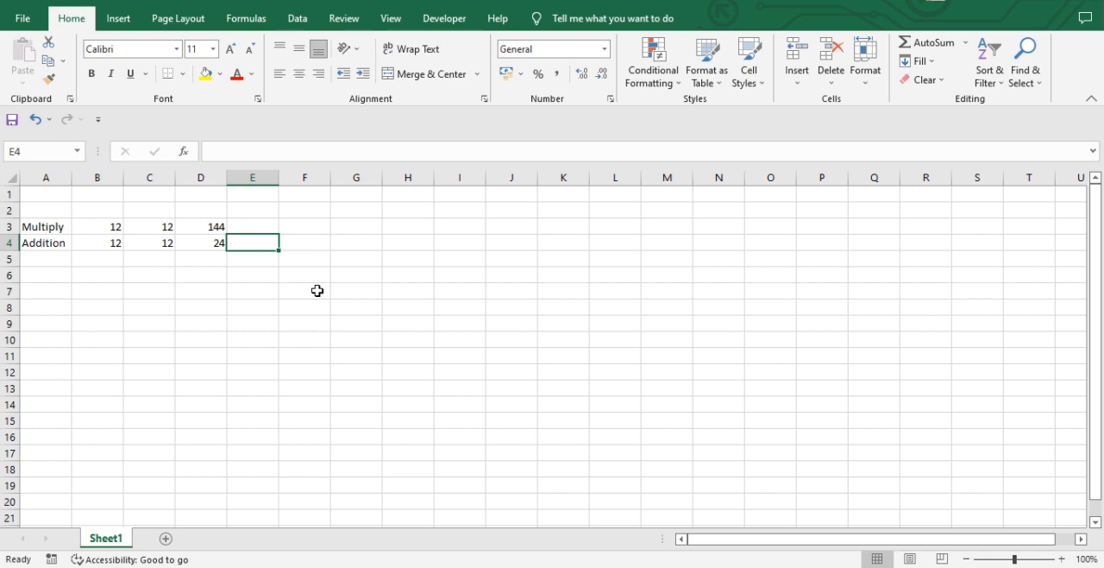
pyautogui.press('Left')
pyautogui.press('Right')
# Change the formula in cell D4 to =(B4+C4)/2 to average the two numbers.
pyautogui.press('Down')
pyautogui.press('Left')
pyautogui.press('Up')
pyautogui.press('F2')
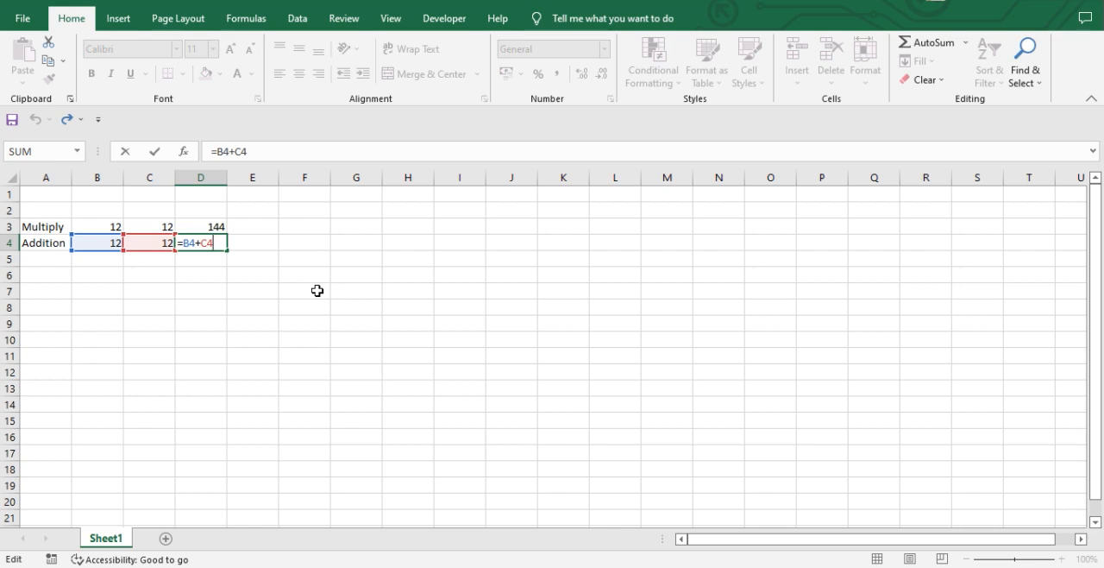
pyautogui.write(')')
pyautogui.click(217, 151)
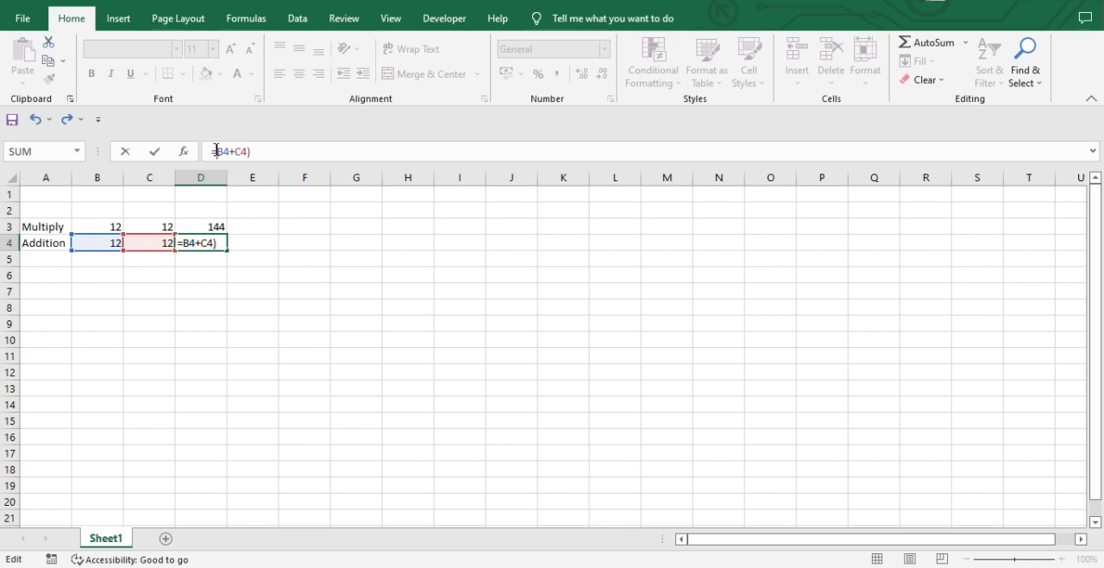
pyautogui.write('(')
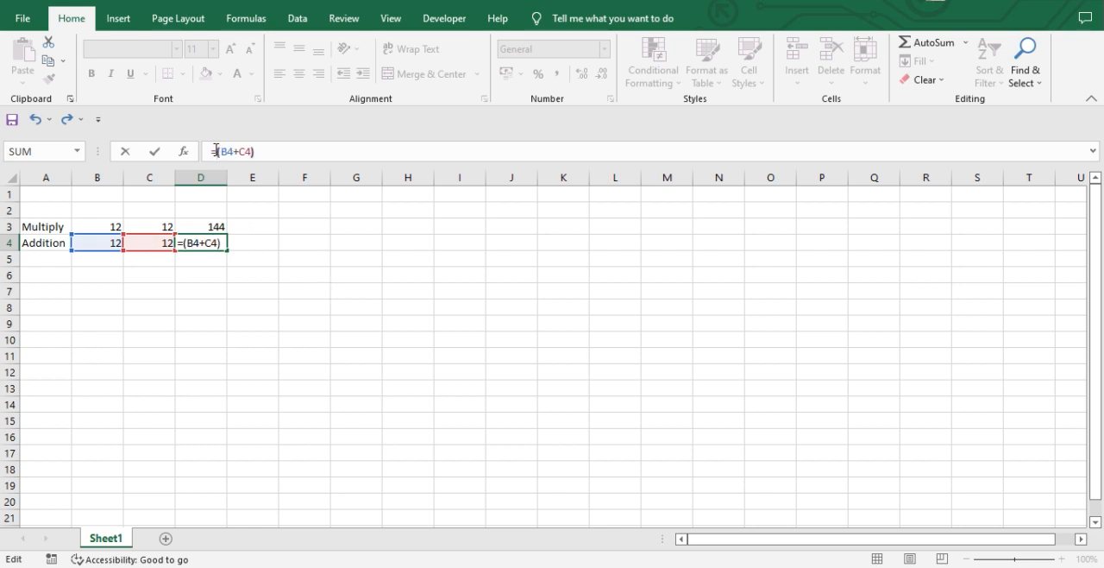
pyautogui.press('End')
pyautogui.write('/2')
pyautogui.press('Return')
pyautogui.press('Up')
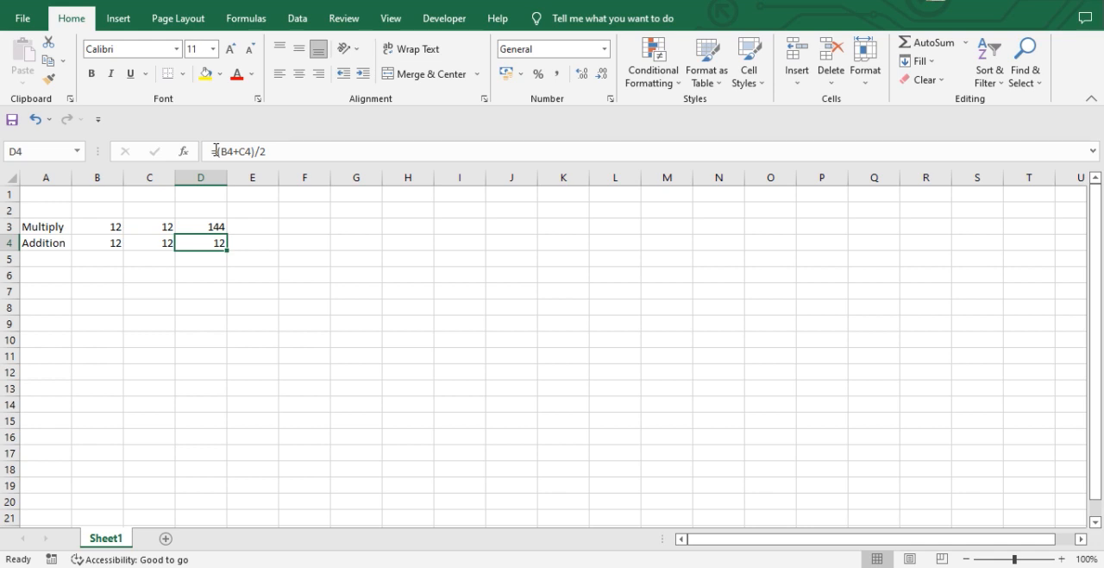
# Remove both parentheses from the formula in cell D4, making it =B4+C4/2.
pyautogui.press('F2')
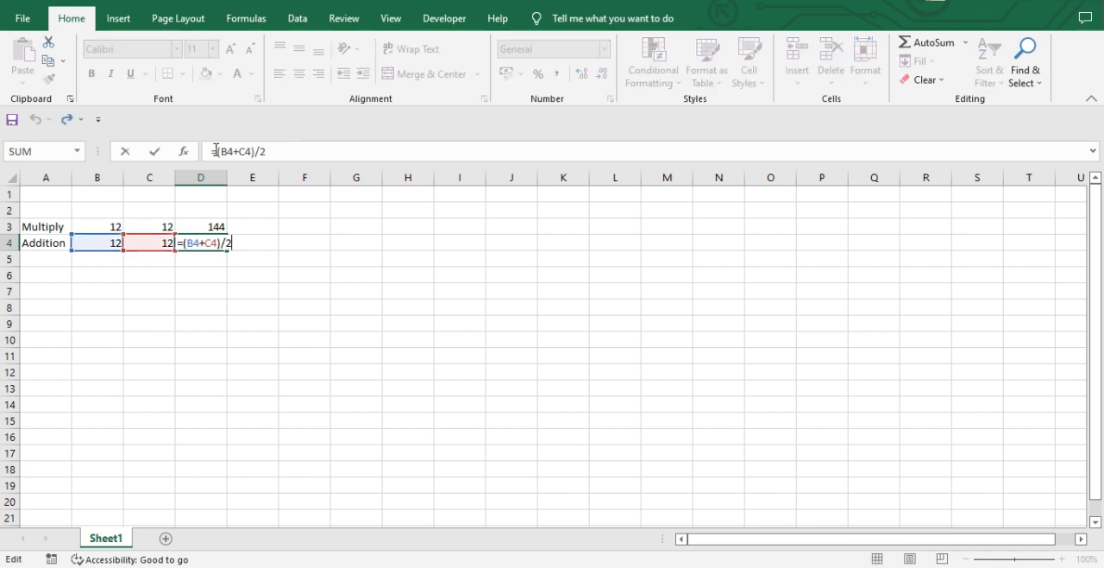
pyautogui.press('Left')
pyautogui.press('Left')
pyautogui.press('BackSpace')
pyautogui.press('Left')
pyautogui.press('Left')
pyautogui.press('Left')
pyautogui.press('Left')
pyautogui.press('Left')
pyautogui.press('BackSpace')
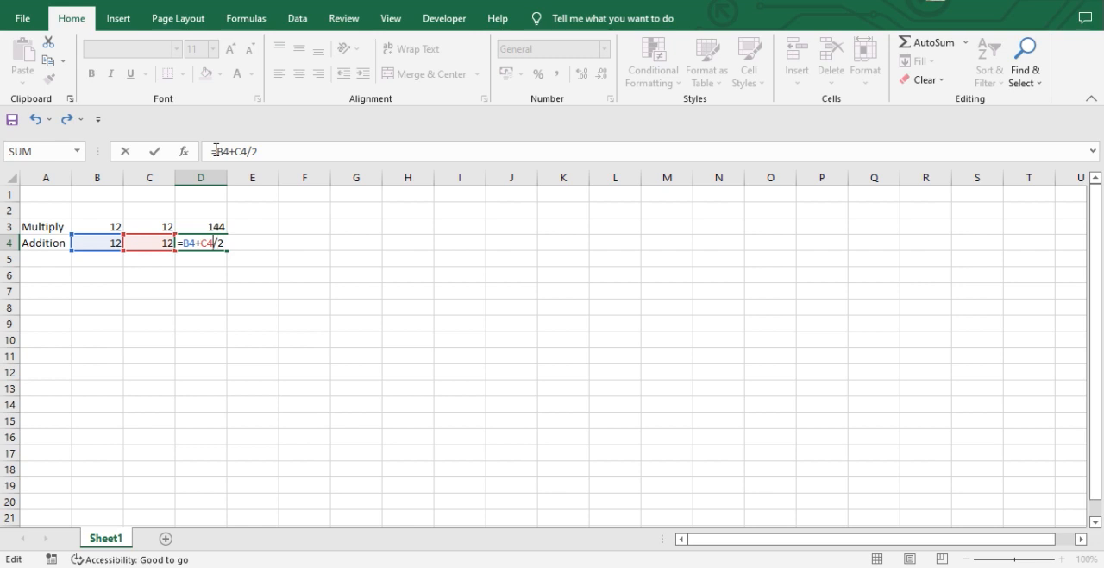
# Put parentheses back around B4+C4 in cell D4 and enter the formula =(B4+C4)/2.
pyautogui.write(')')
pyautogui.press('Left')
pyautogui.press('Left')
pyautogui.press('Left')
pyautogui.press('Left')
pyautogui.press('Left')
pyautogui.press('Left')
pyautogui.write('(')
pyautogui.hotkey('ctrl', 'Return')
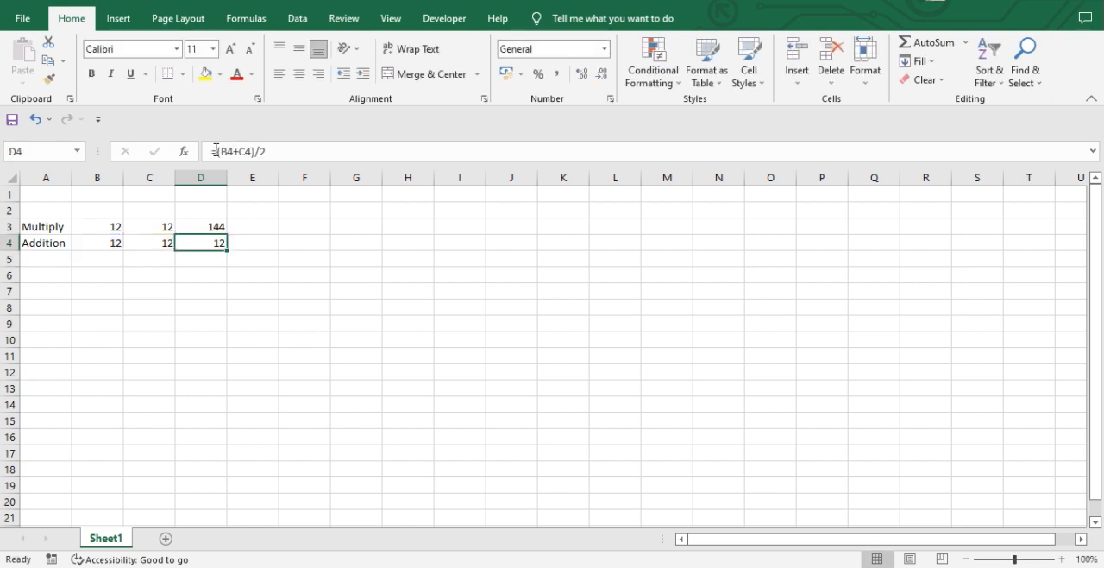
# Undo the last edit of cell D4 and enter the formula without parentheses as =B4+C4/2.
pyautogui.hotkey('ctrl', 'z')
pyautogui.press('F2')
pyautogui.write('/2')
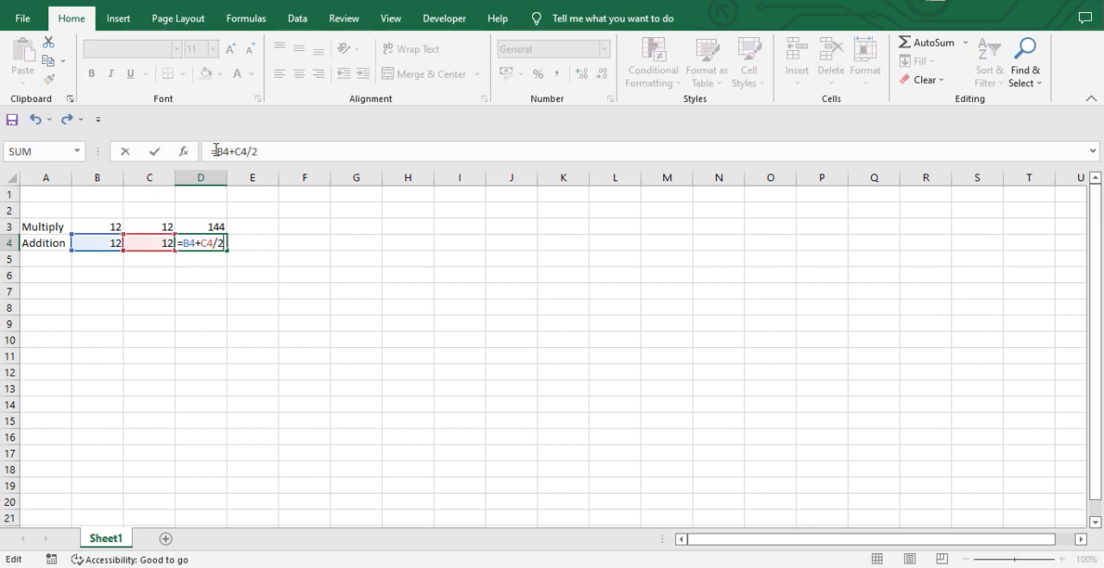
pyautogui.hotkey('ctrl', 'Return')
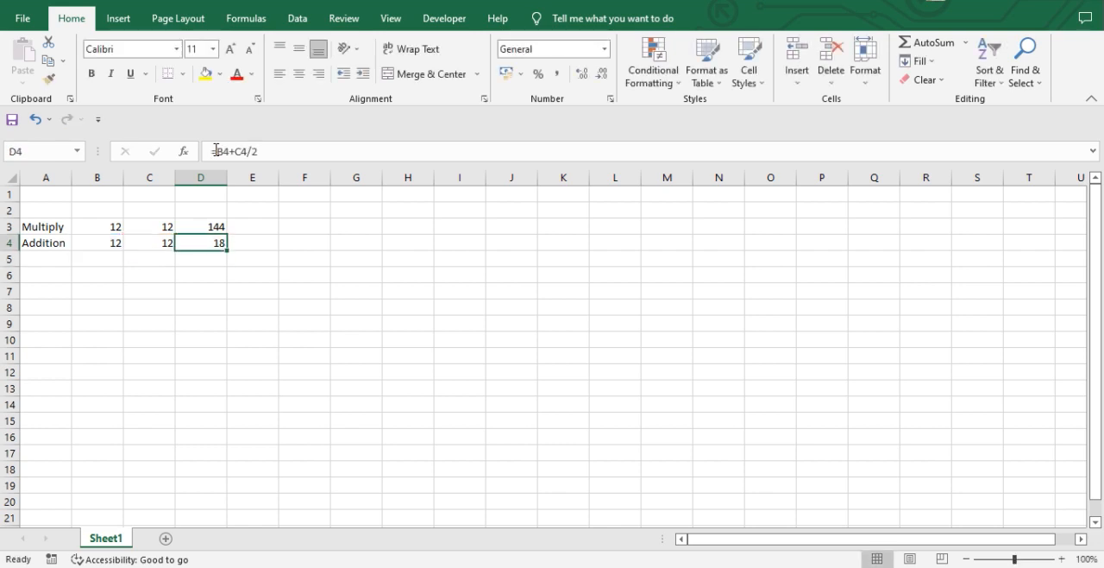
# Enclose the sum in cell D4's formula in parentheses so it reads =(B4+C4)/2.
pyautogui.press('F2')
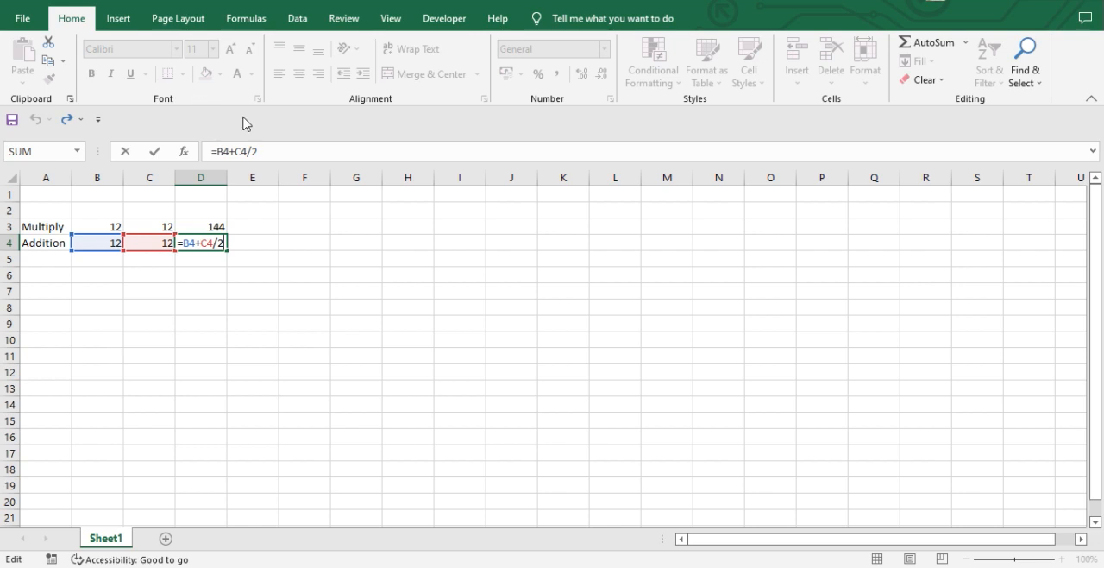
pyautogui.click(250, 151)
pyautogui.write(')')
pyautogui.press('Left')
pyautogui.press('Left')
pyautogui.press('Left')
pyautogui.press('Left')
pyautogui.press('Left')
pyautogui.press('Left')
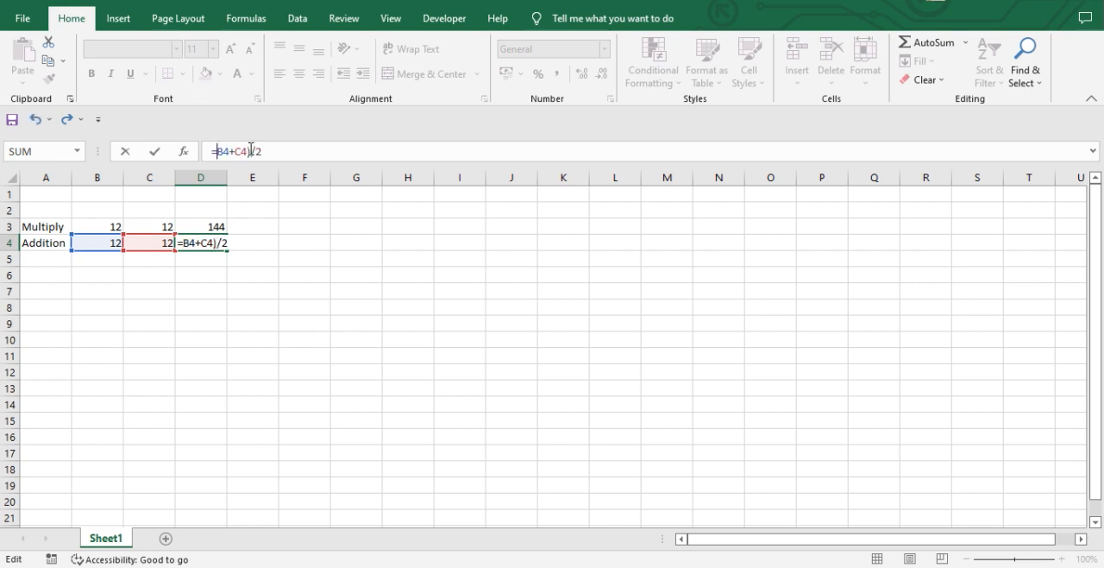
pyautogui.write('(')
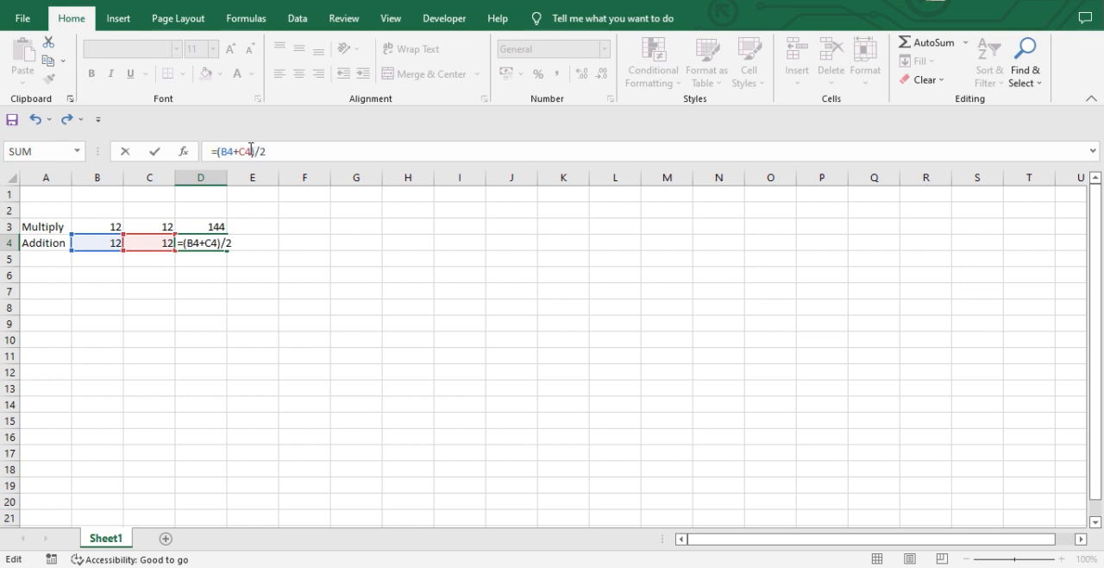
pyautogui.hotkey('ctrl', 'Return')
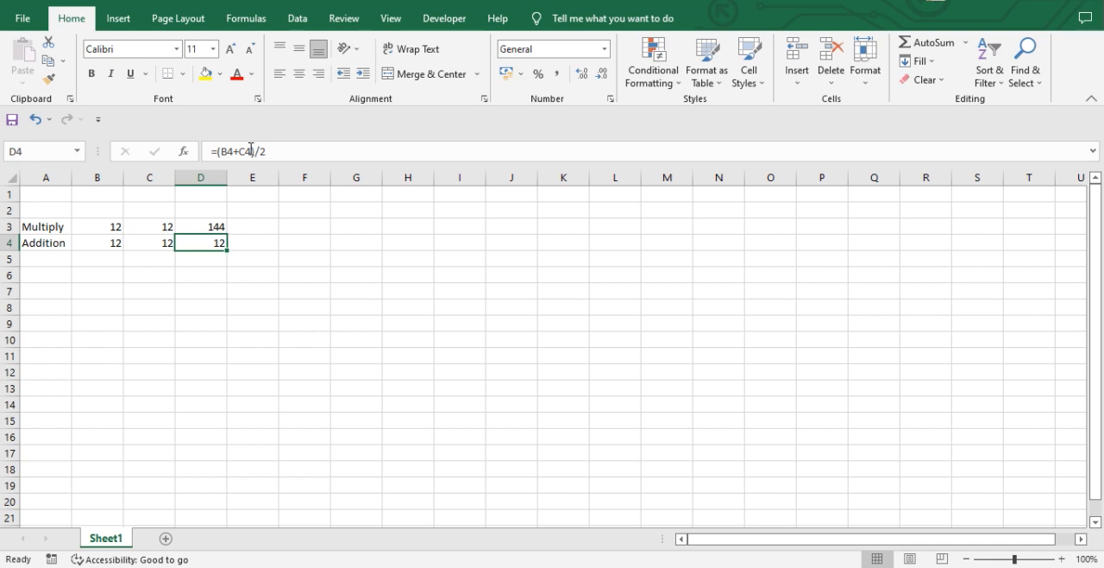
# Label row 5 as Divide in cell A5 and go to cell D5.
pyautogui.press('Left')
pyautogui.press('Left')
pyautogui.press('Left')
pyautogui.press('Down')
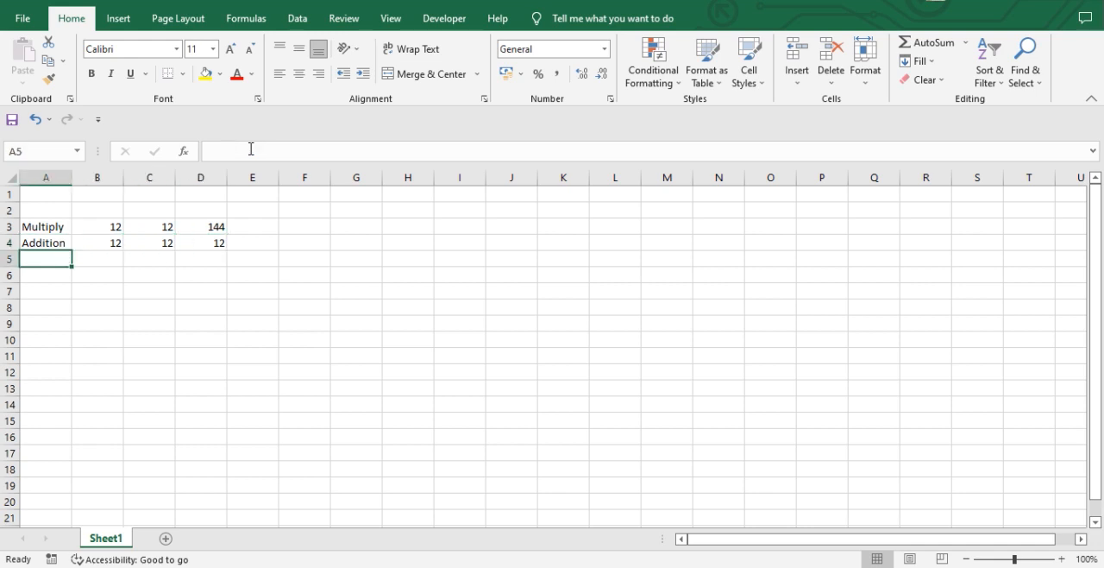
pyautogui.write('Divide')
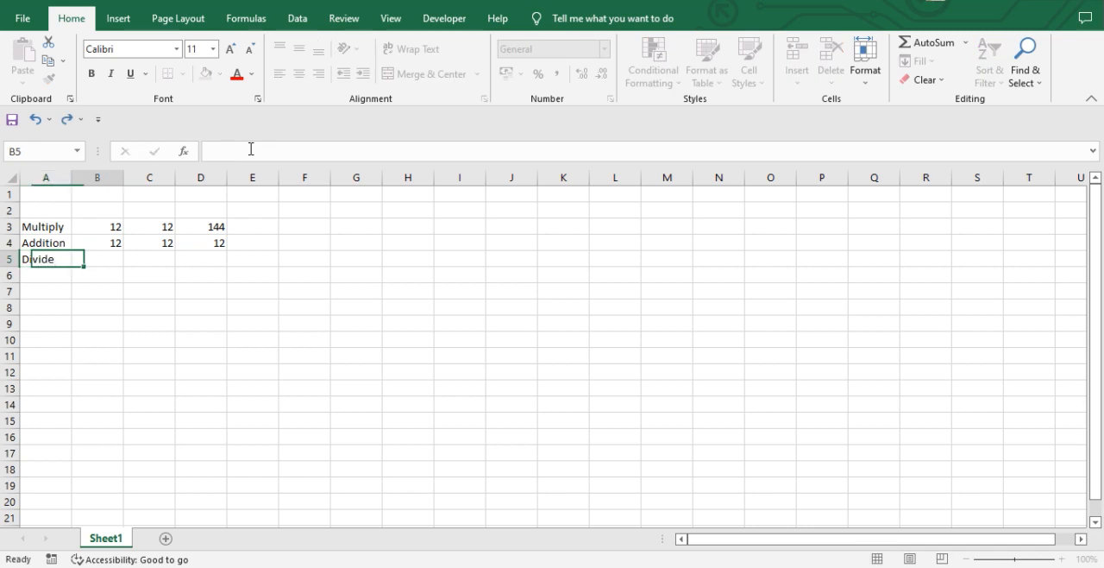
pyautogui.press('Right')
pyautogui.press('Right')
pyautogui.press('Right')
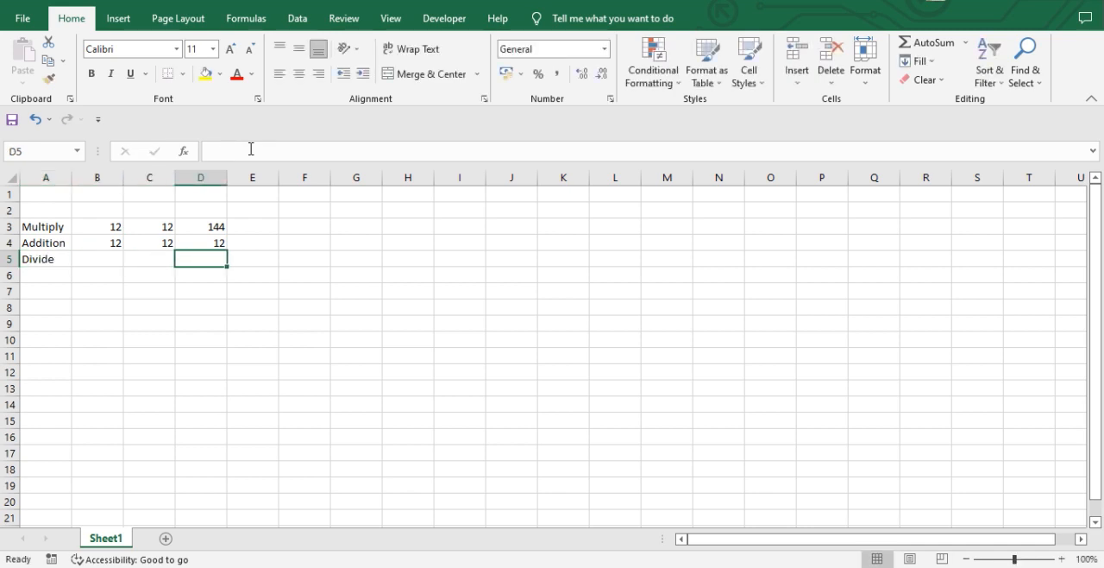
pyautogui.write('=')
pyautogui.press('Escape')
pyautogui.press('Up')
pyautogui.press('Up')
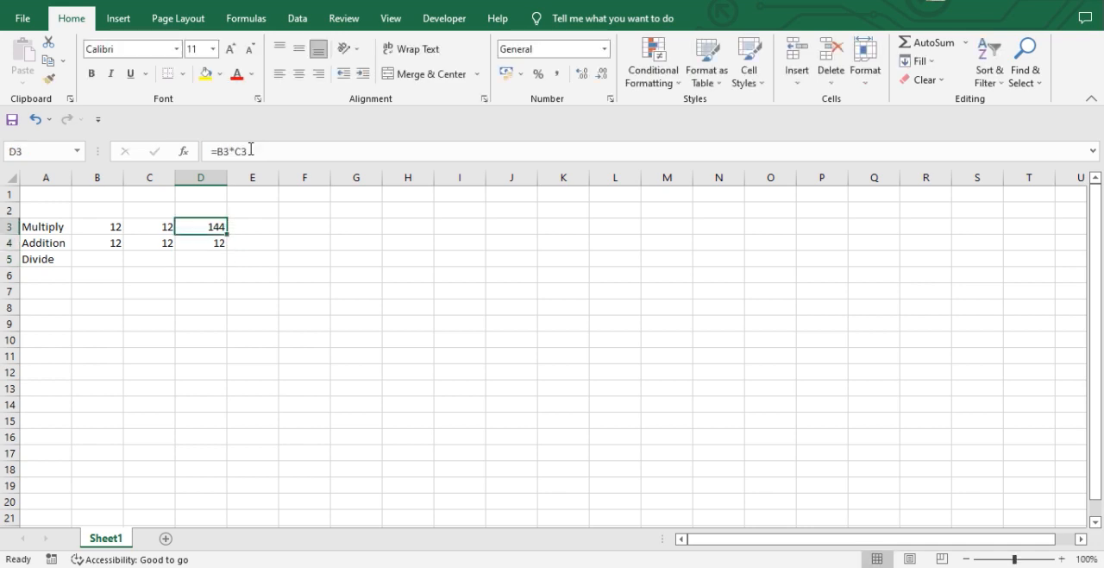
# Divide the multiplication result by 2 with the formula =D3/2 in cell D5.
pyautogui.click(205, 264)
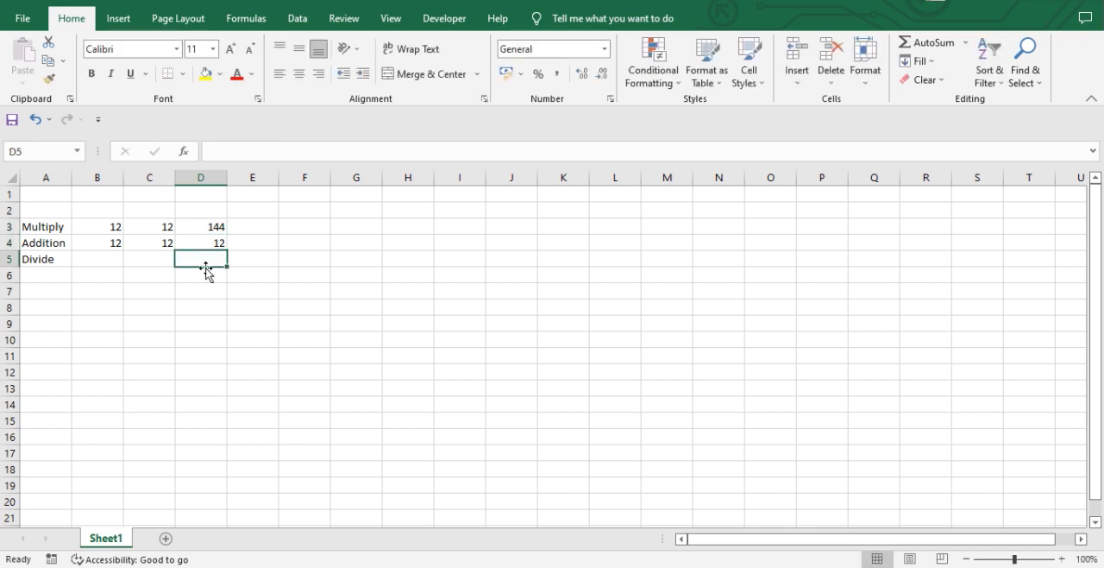
pyautogui.write('=')
pyautogui.press('Up')
pyautogui.press('Up')
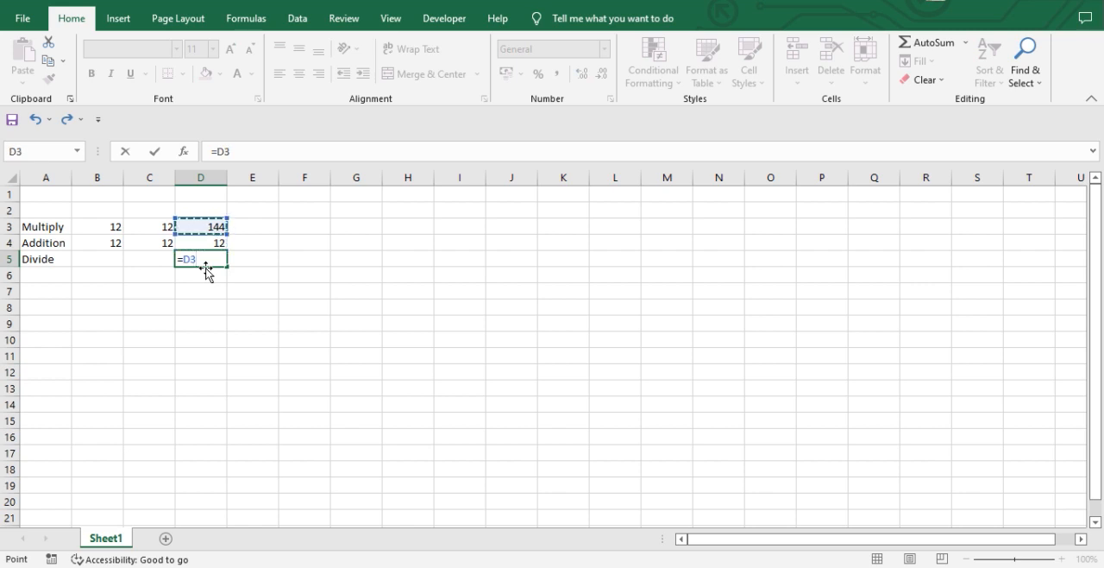
pyautogui.write('/2')
pyautogui.press('Return')
pyautogui.press('Up')
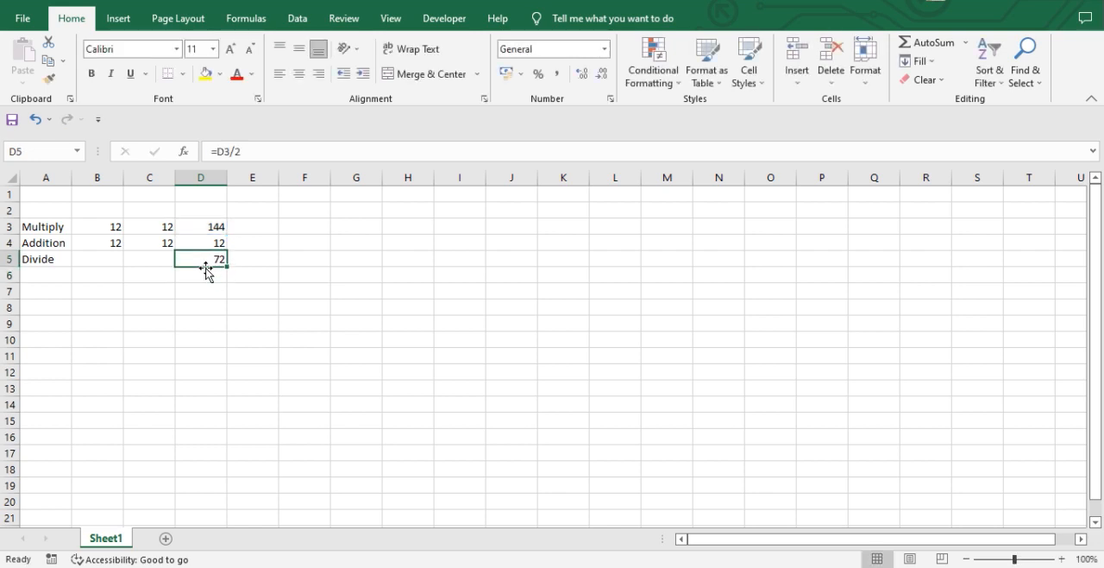
# Highlight the labelled calculations in the range A3:D5 and move the active cell to F3.
pyautogui.press('Up')
pyautogui.press('Left')
pyautogui.press('Up')
pyautogui.press('Left')
pyautogui.press('Left')
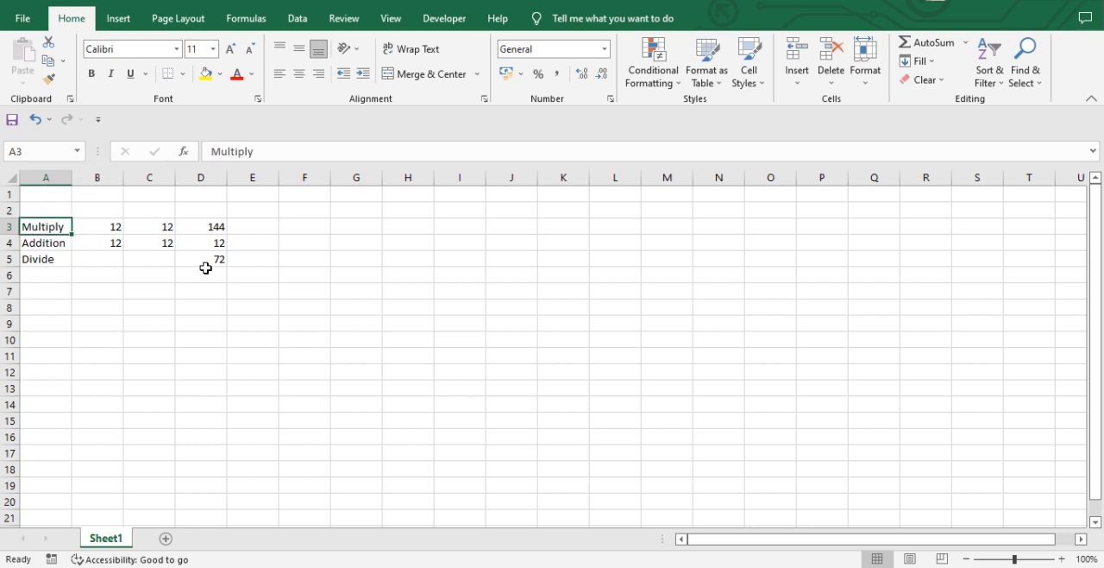
pyautogui.hotkey('shift', 'Right')
pyautogui.hotkey('shift', 'Down')
pyautogui.hotkey('shift', 'Down')
pyautogui.hotkey('shift', 'Right')
pyautogui.hotkey('shift', 'Right')
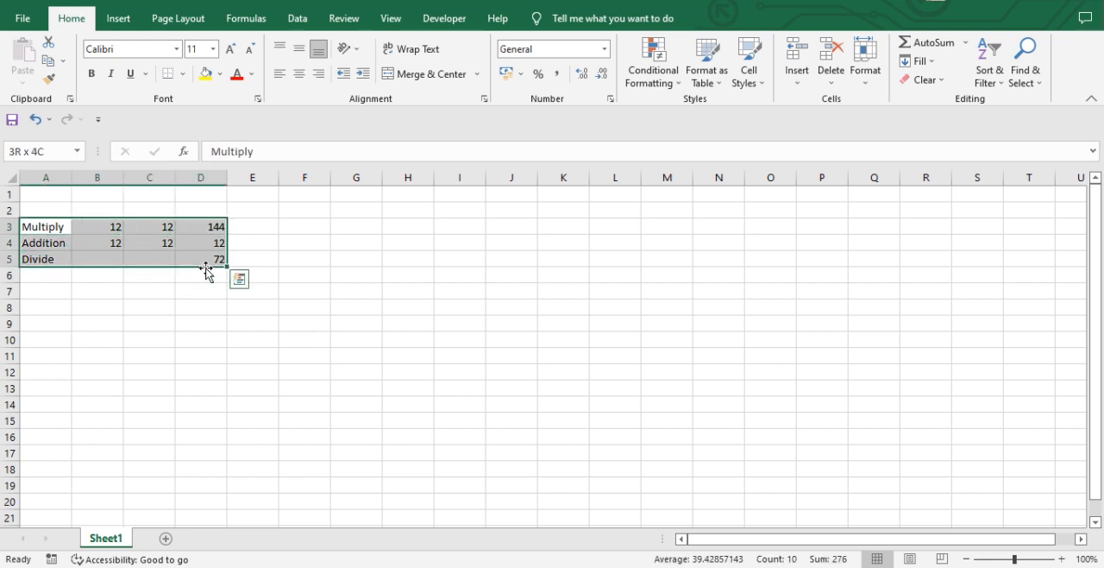
pyautogui.press('Right')
pyautogui.press('Right')
pyautogui.press('Right')
pyautogui.press('Right')
pyautogui.press('Right')
pyautogui.press('Right')
pyautogui.press('Right')
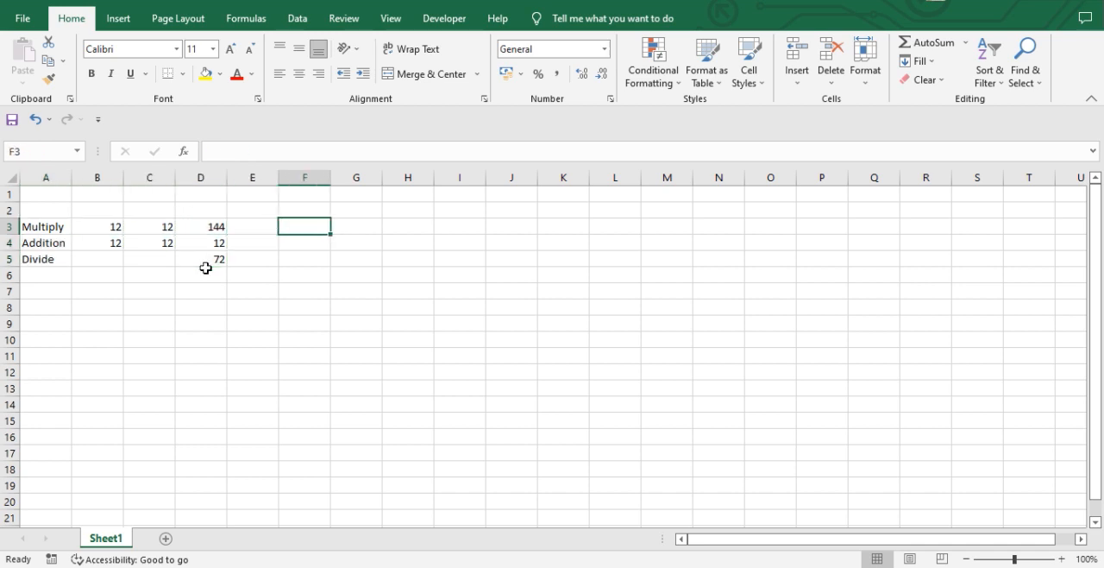